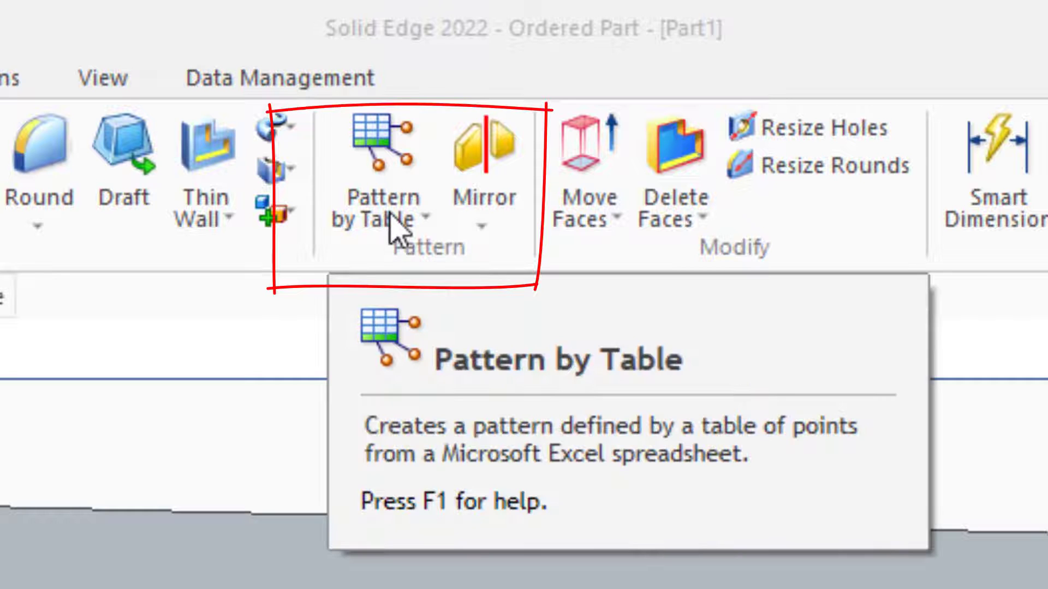
# Open the Pattern by Table dropdown in the Pattern group to list the pattern commands
pyautogui.click(406, 218)
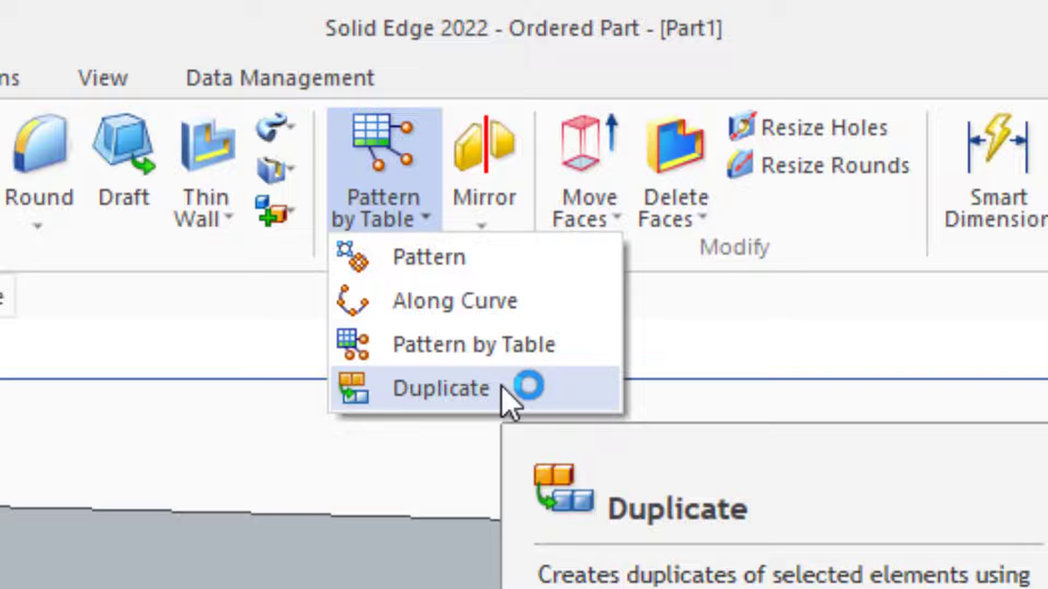
pyautogui.click(499, 404)
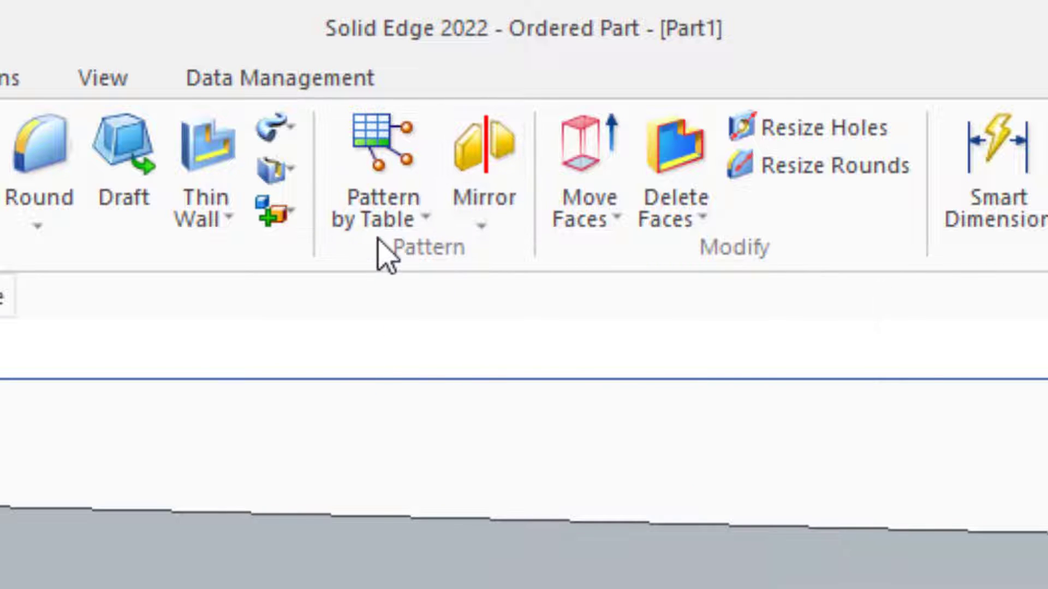
pyautogui.click(414, 224)
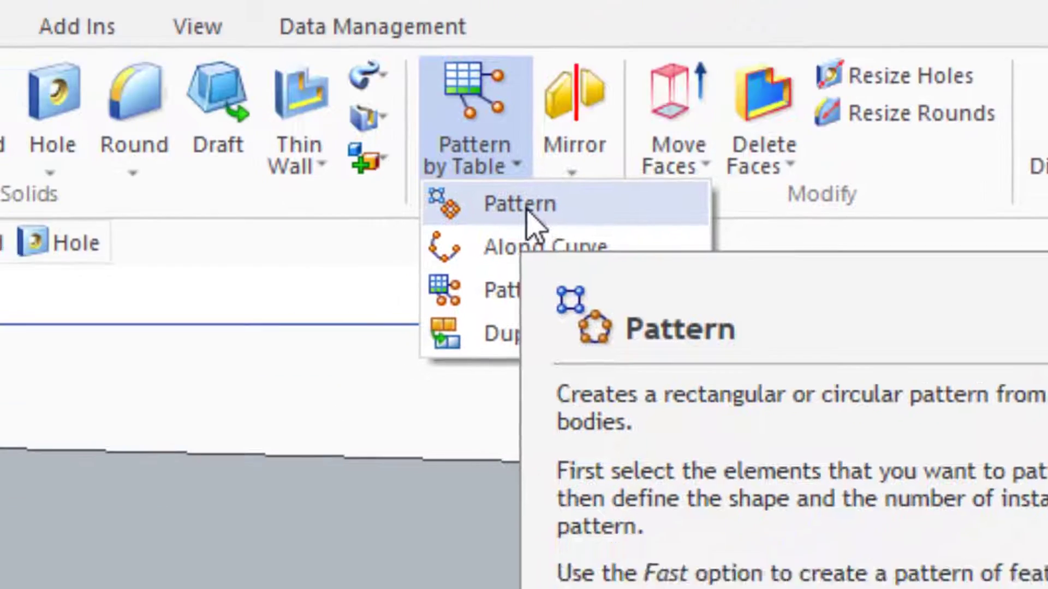
# Start the feature Pattern command and accept Hole 1 as the feature to pattern
pyautogui.click(522, 206)
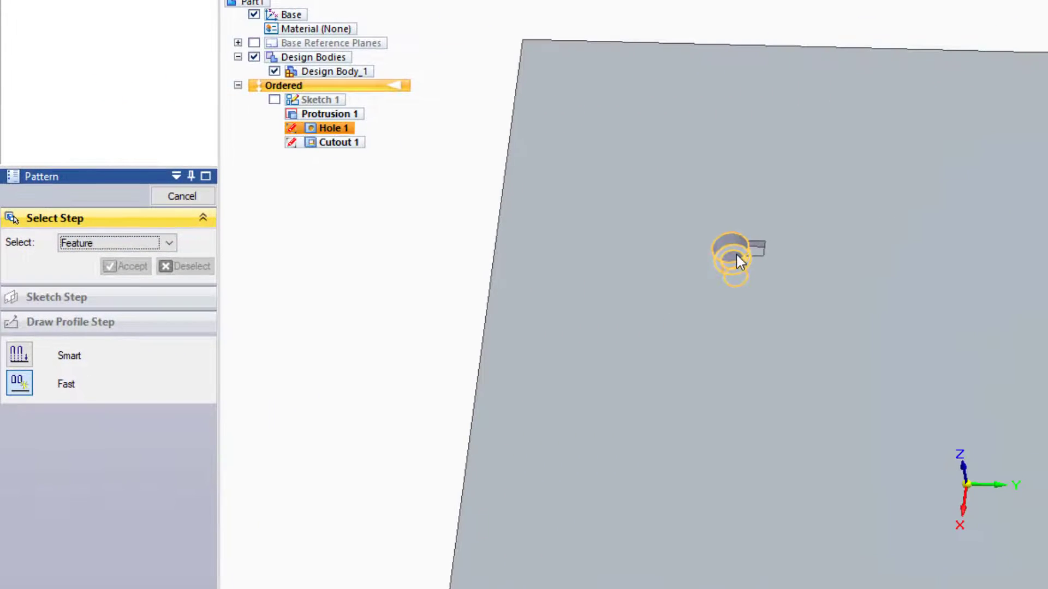
pyautogui.scroll(3, 736, 254)
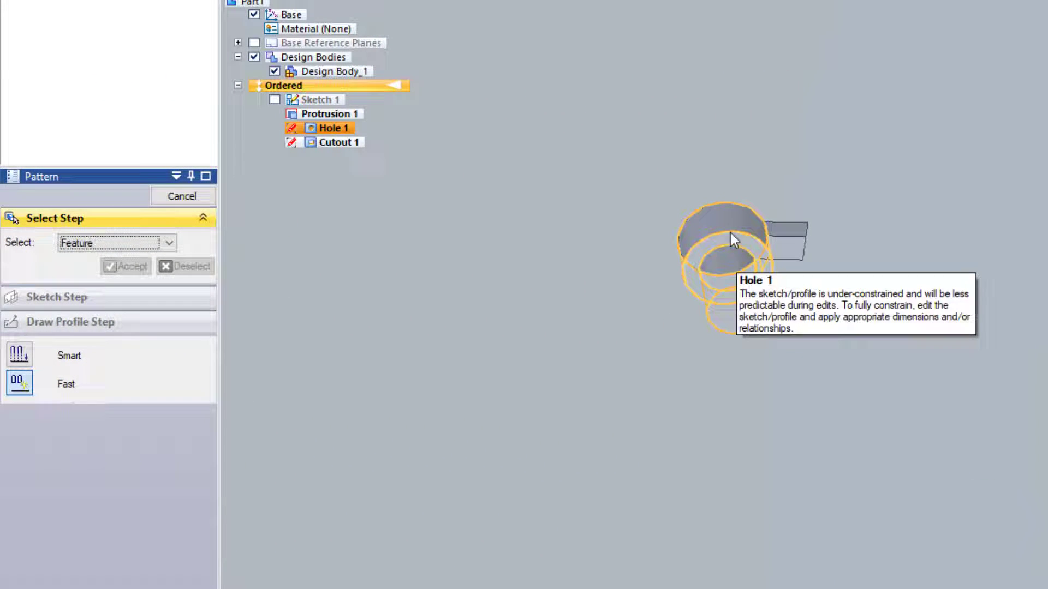
pyautogui.click(715, 228)
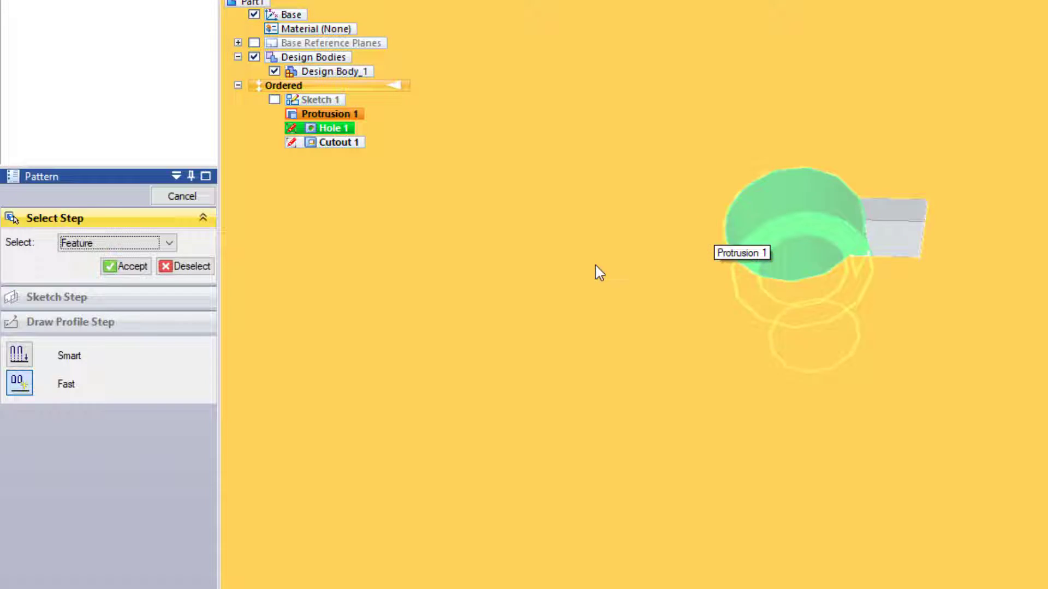
pyautogui.scroll(-3, 595, 265)
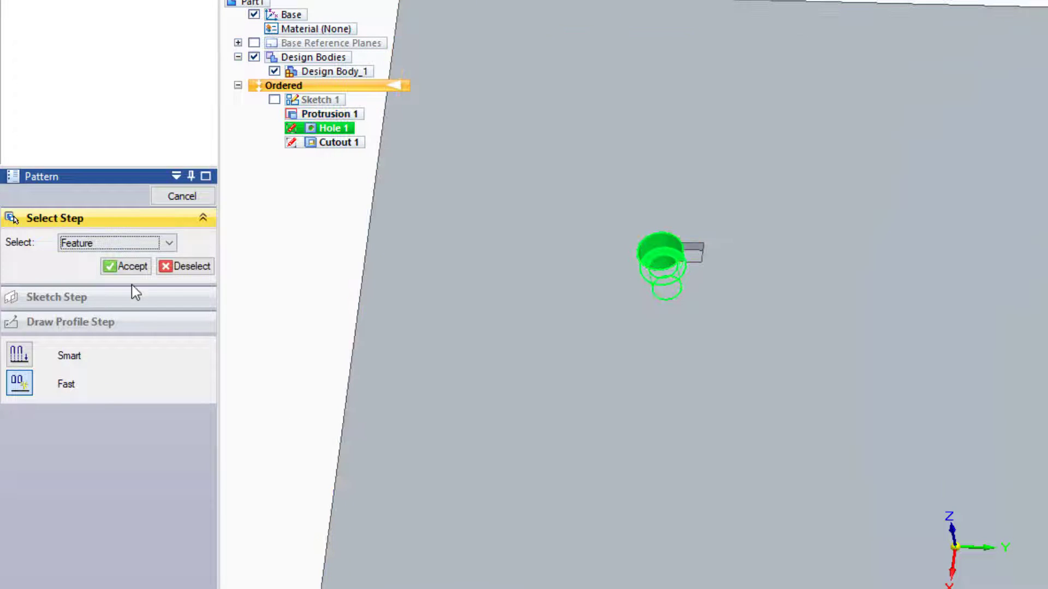
pyautogui.click(134, 266)
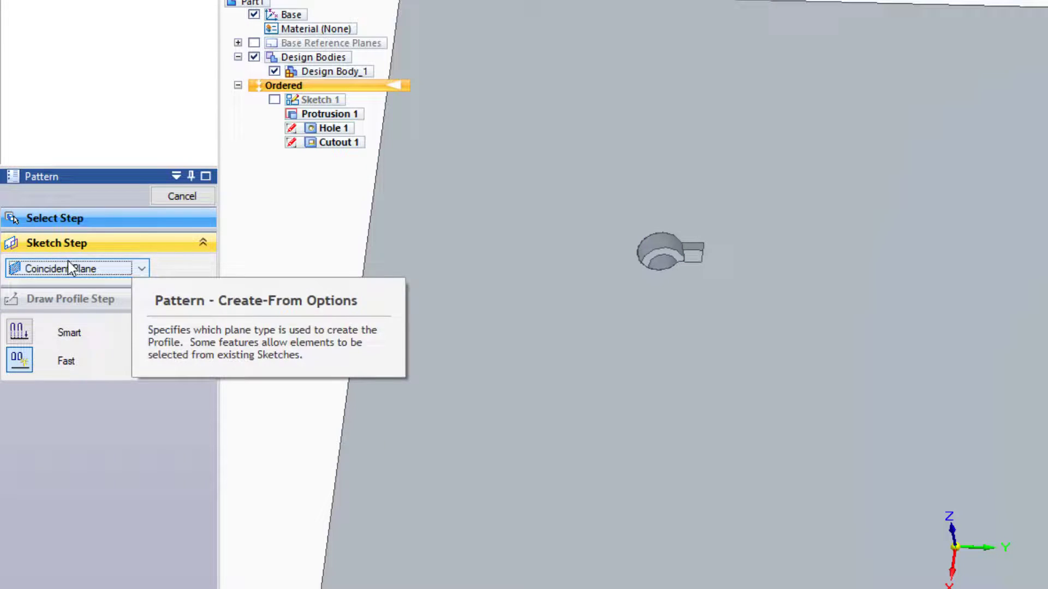
# Place the pattern sketch on the plate's top face and start the Rectangular Pattern tool
pyautogui.click(653, 382)
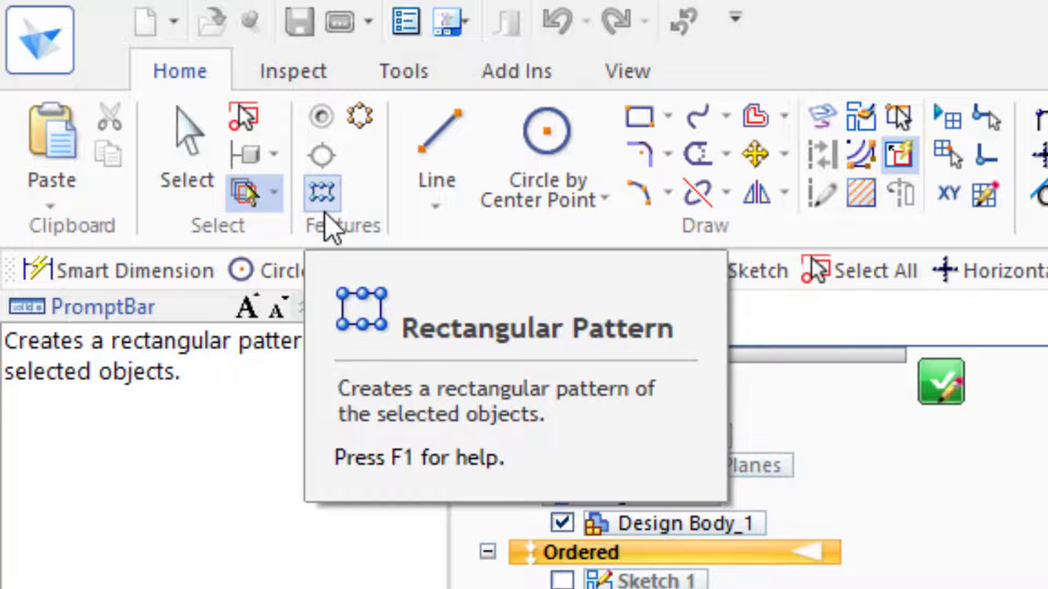
pyautogui.click(324, 212)
# Draw the pattern rectangle across the plate from its upper-left corner and set X occurrences to 3
pyautogui.click(322, 197)
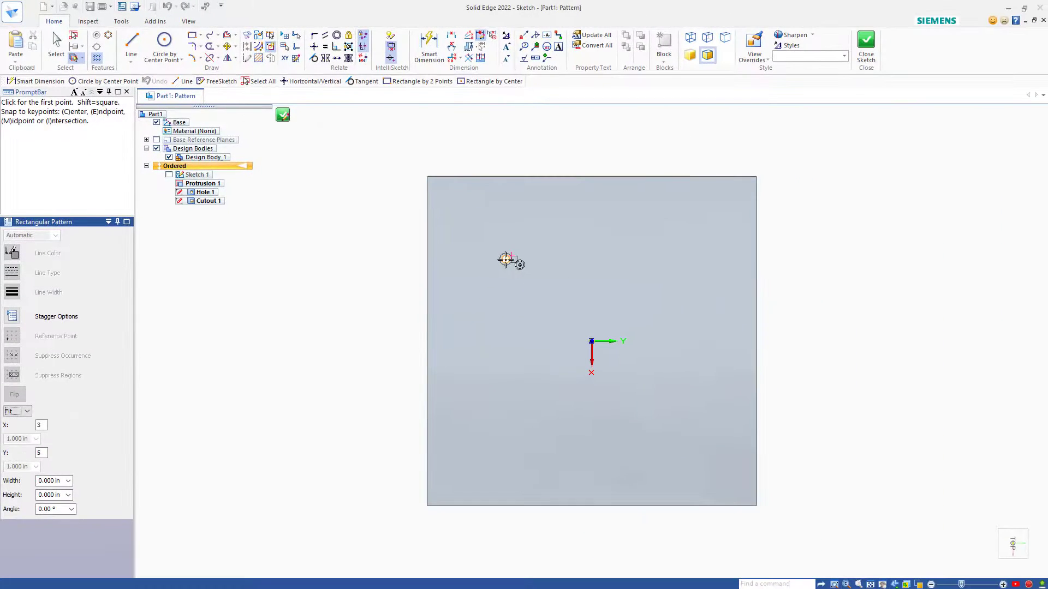
pyautogui.click(571, 293)
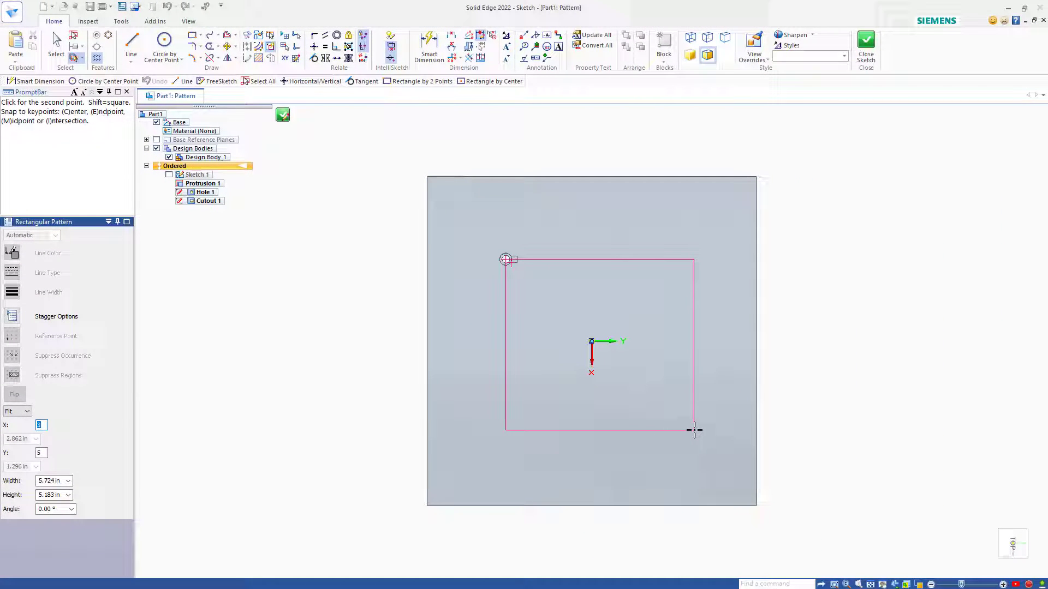
pyautogui.click(694, 430)
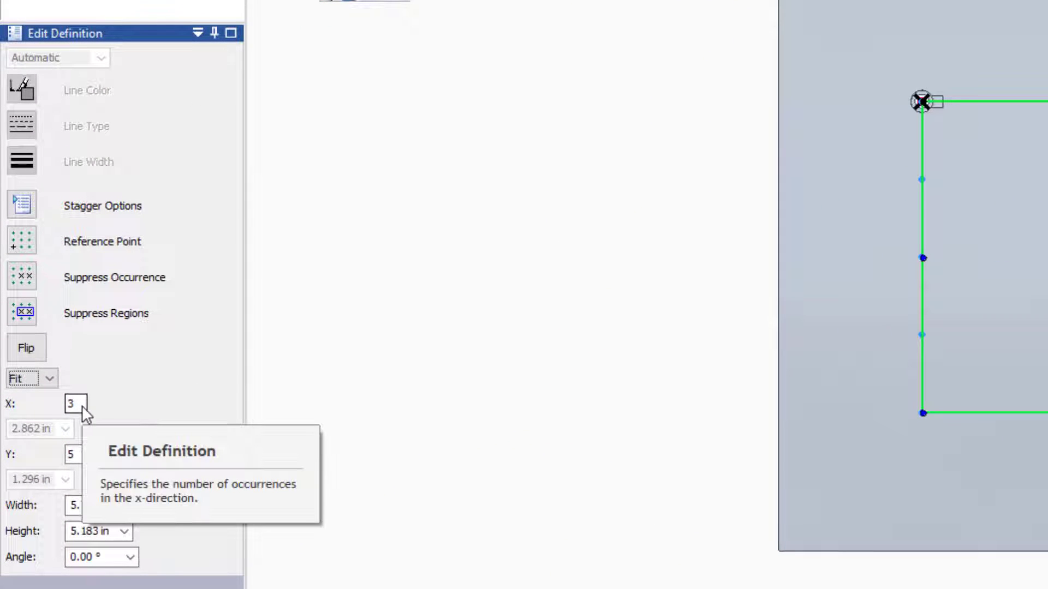
pyautogui.click(82, 405)
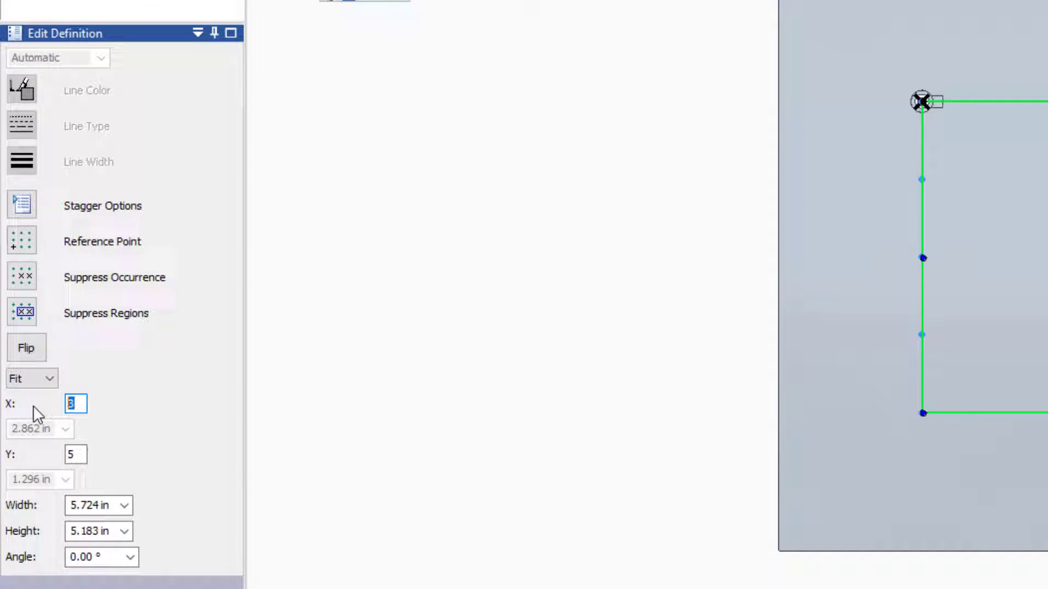
pyautogui.press('BackSpace')
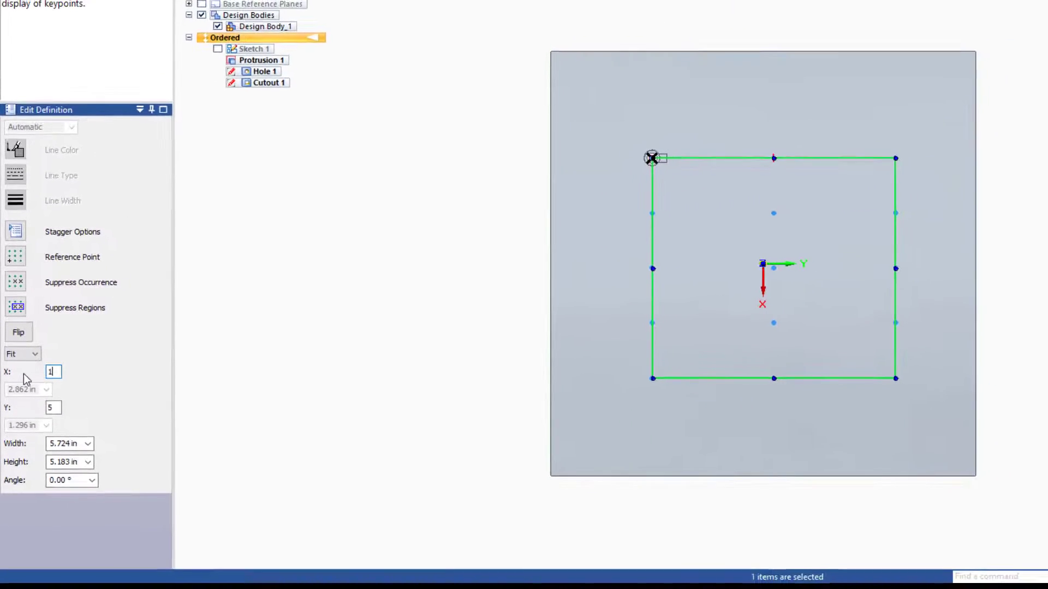
pyautogui.write('3')
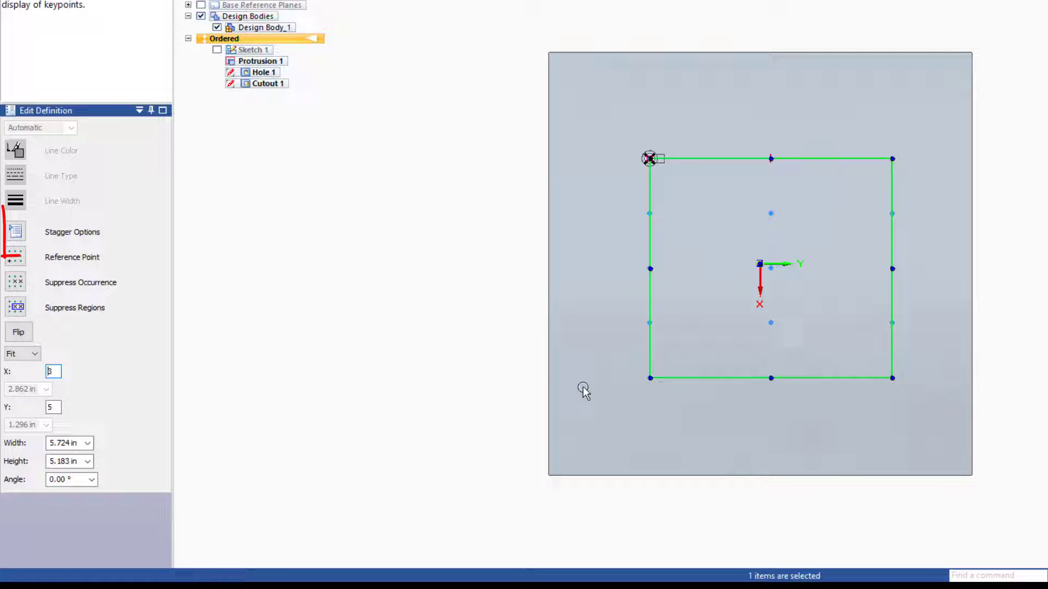
pyautogui.click(9, 233)
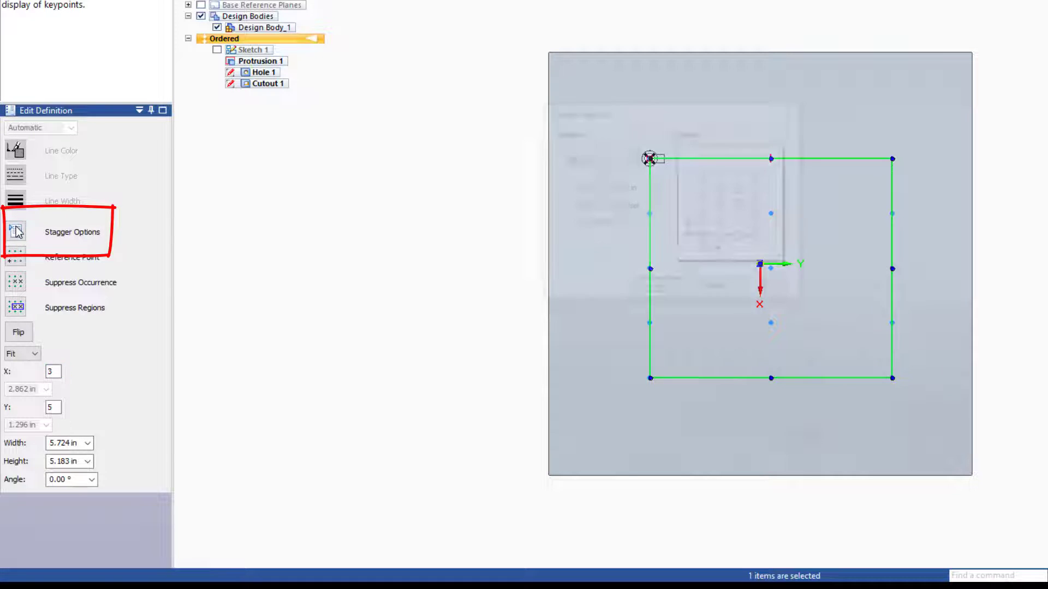
pyautogui.click(589, 159)
pyautogui.click(584, 181)
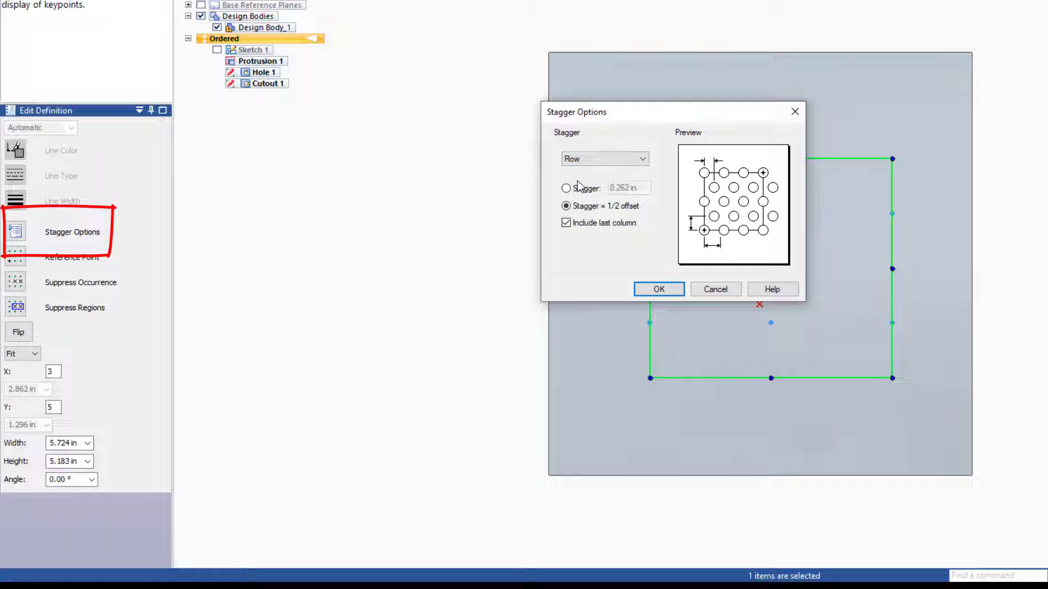
pyautogui.click(594, 159)
pyautogui.click(587, 191)
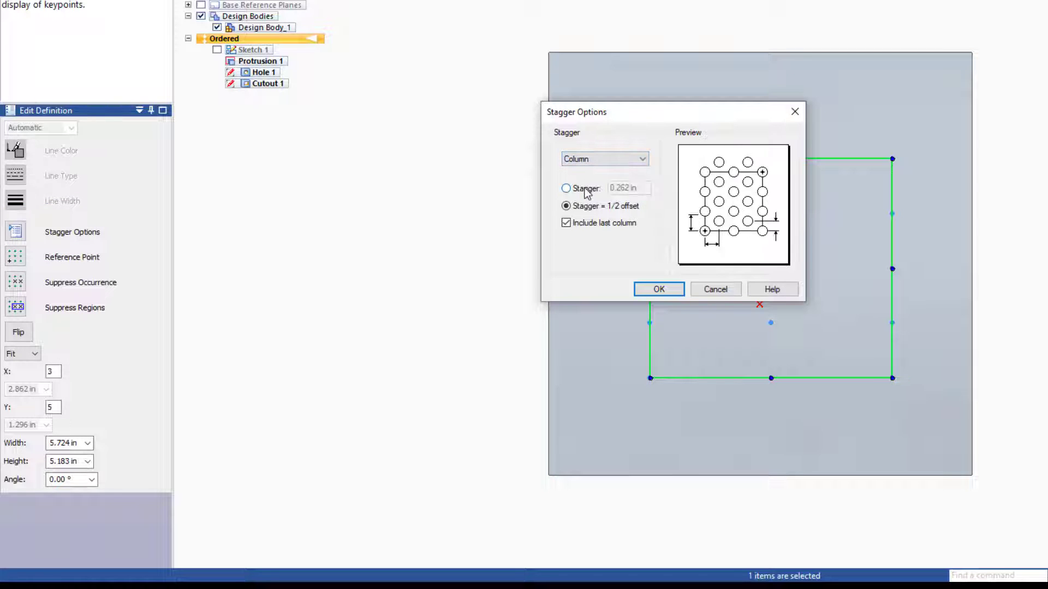
pyautogui.click(593, 159)
pyautogui.click(580, 173)
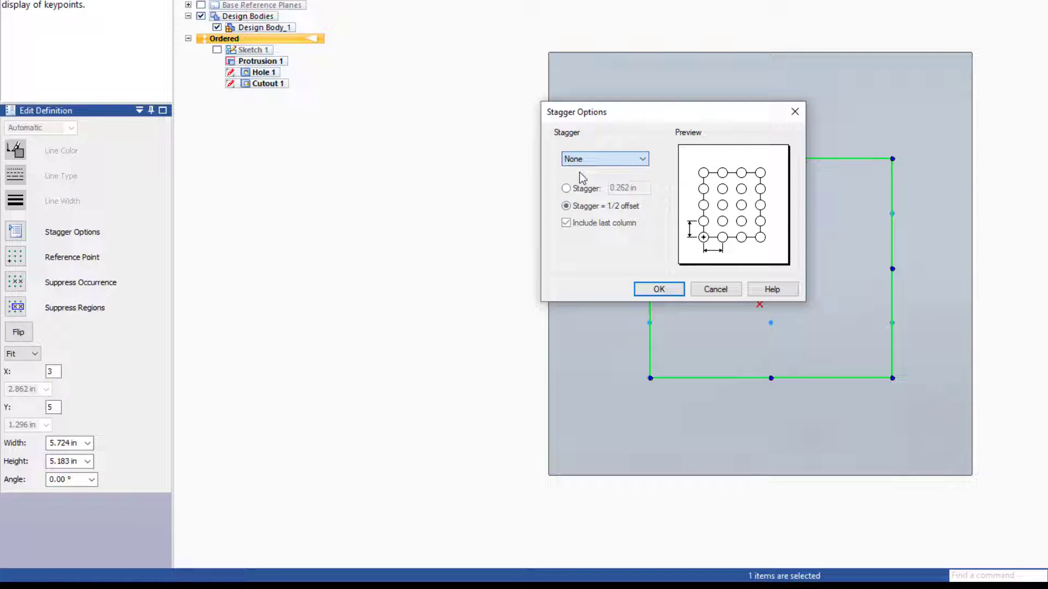
pyautogui.press('Return')
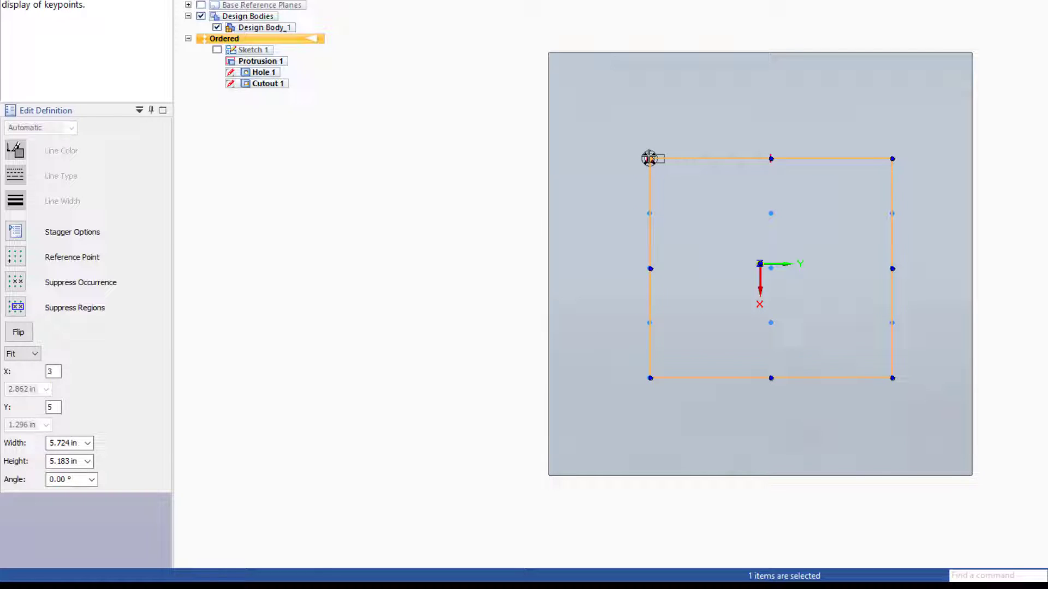
pyautogui.click(16, 283)
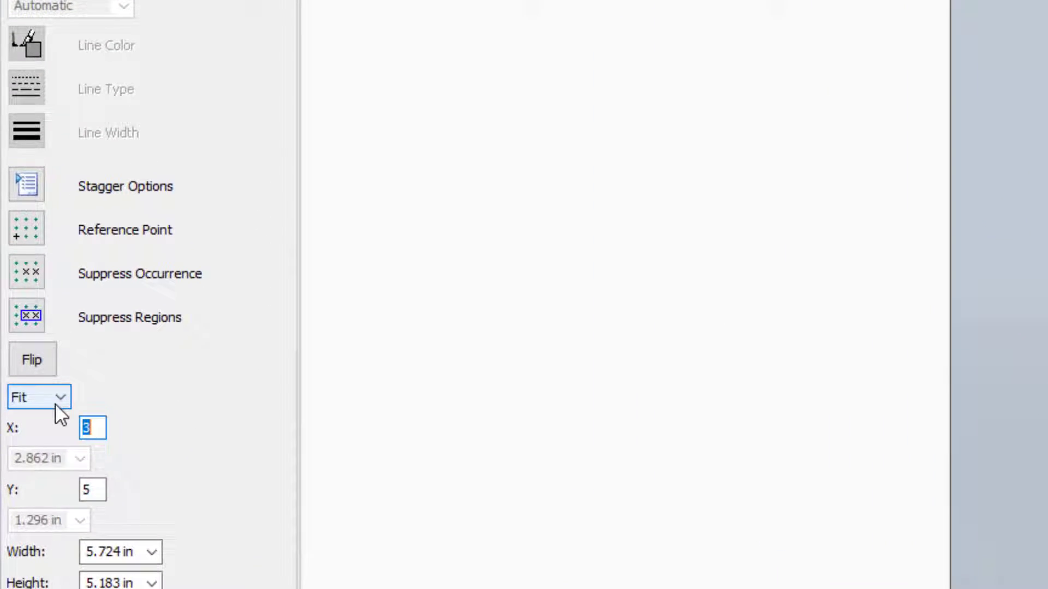
# Keep Fit spacing, rotate the 3x5 pattern rectangle by 15°, and close the sketch
pyautogui.click(32, 354)
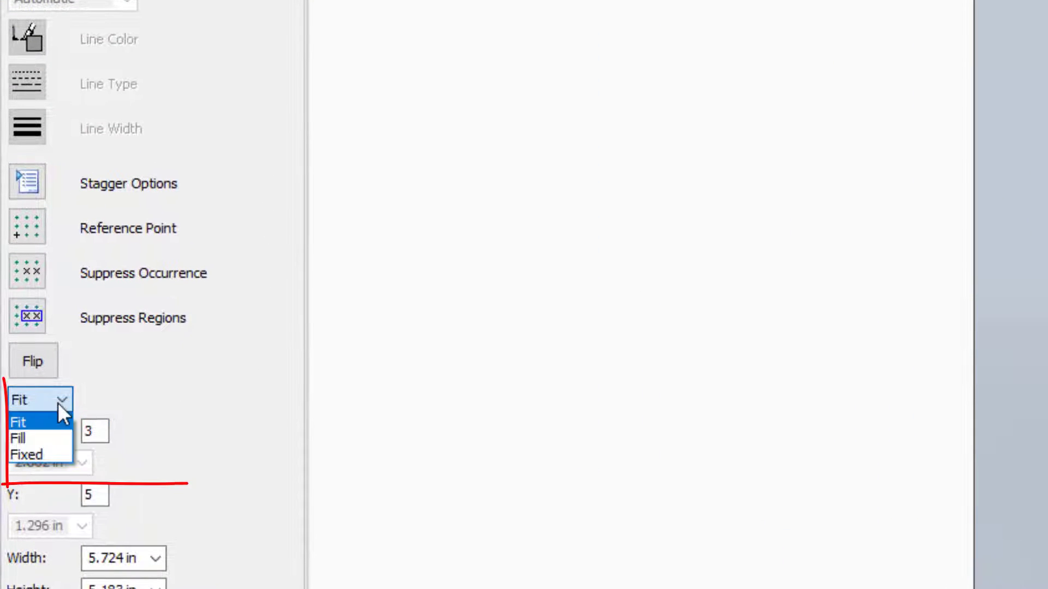
pyautogui.click(35, 454)
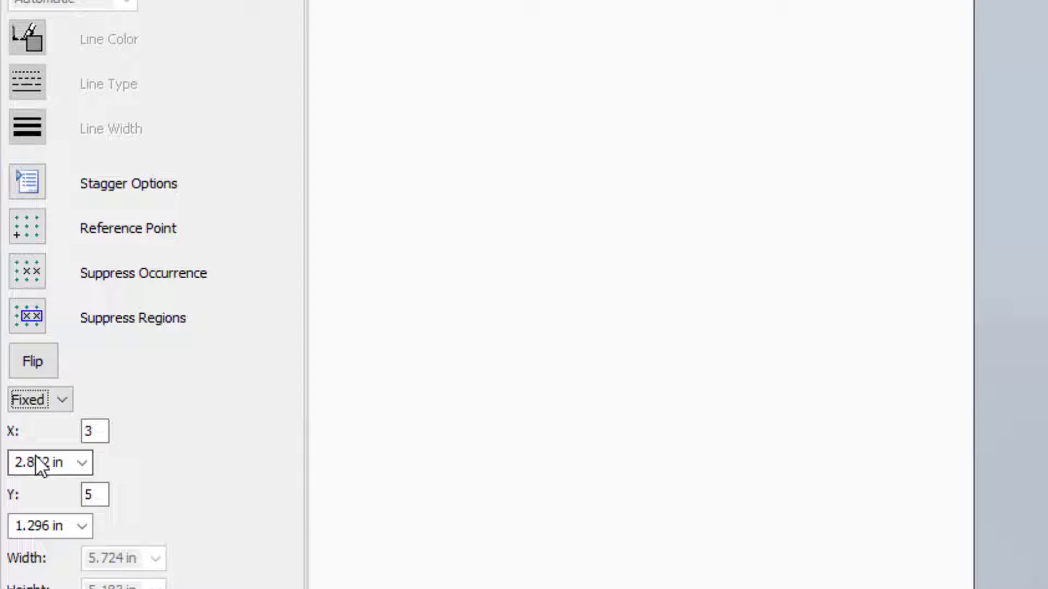
pyautogui.click(49, 400)
pyautogui.click(52, 420)
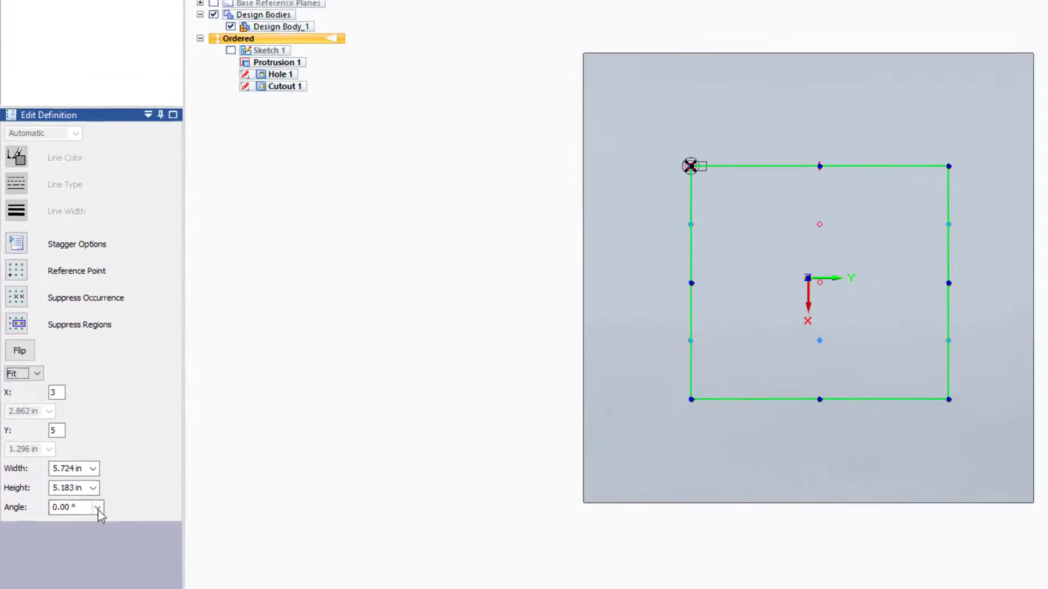
pyautogui.click(98, 508)
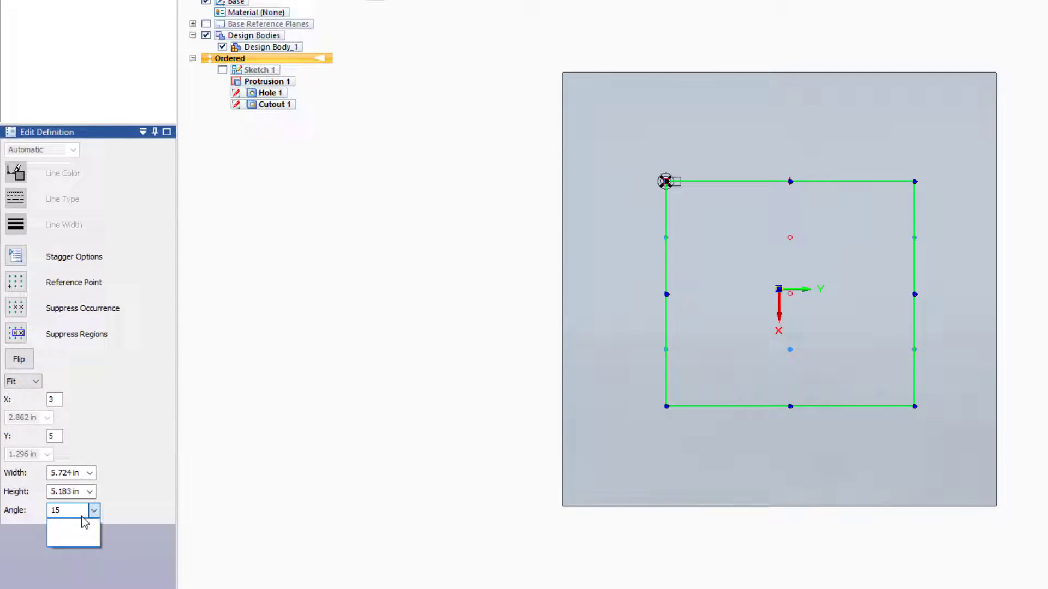
pyautogui.click(85, 522)
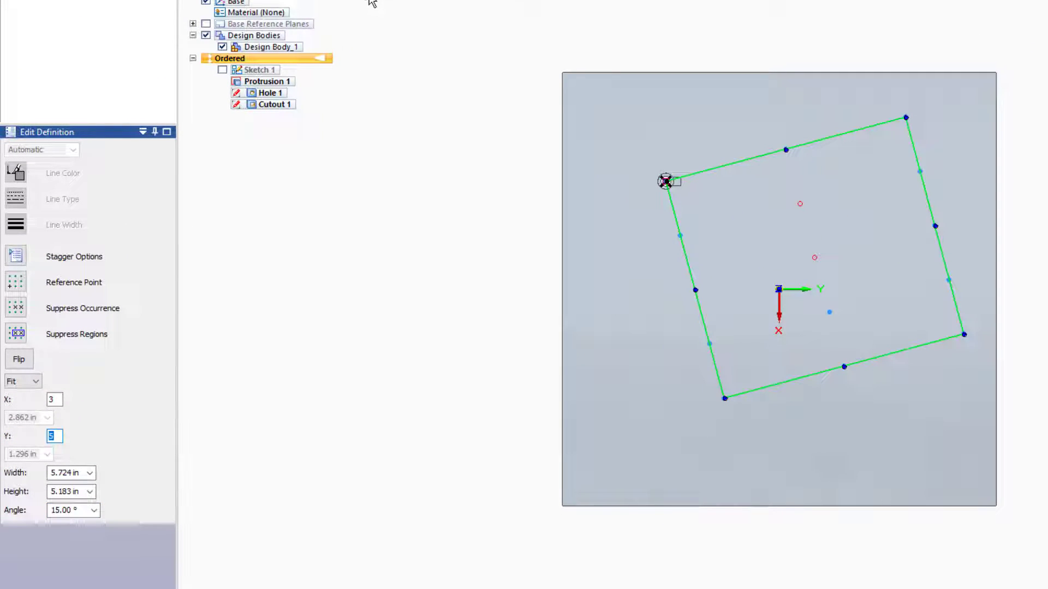
pyautogui.click(374, 2)
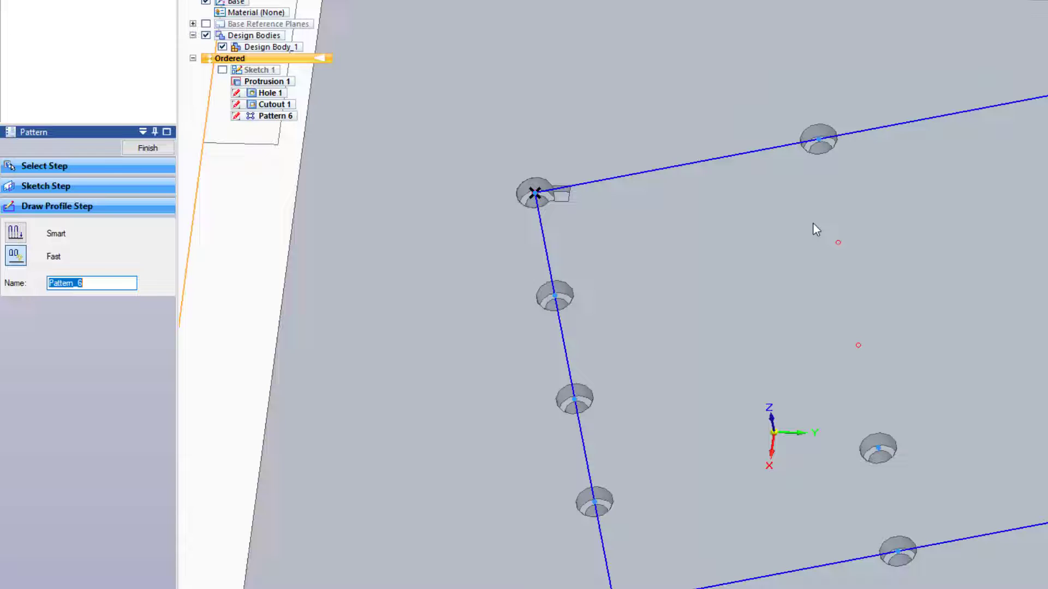
# Finish Pattern 6 and zoom in briefly to inspect the original keyway hole
pyautogui.rightClick(882, 385)
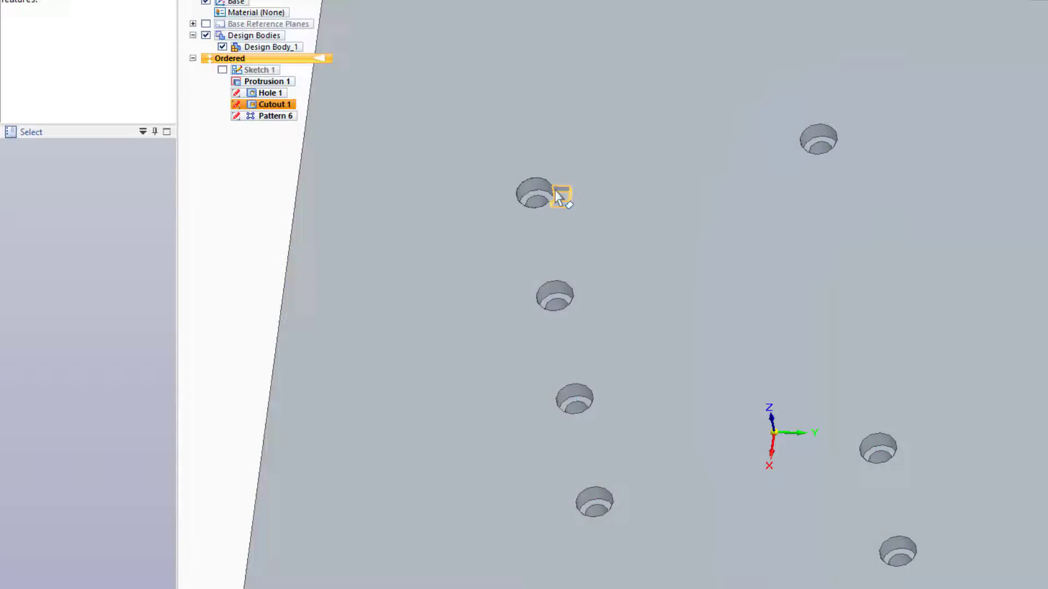
pyautogui.scroll(5, 560, 195)
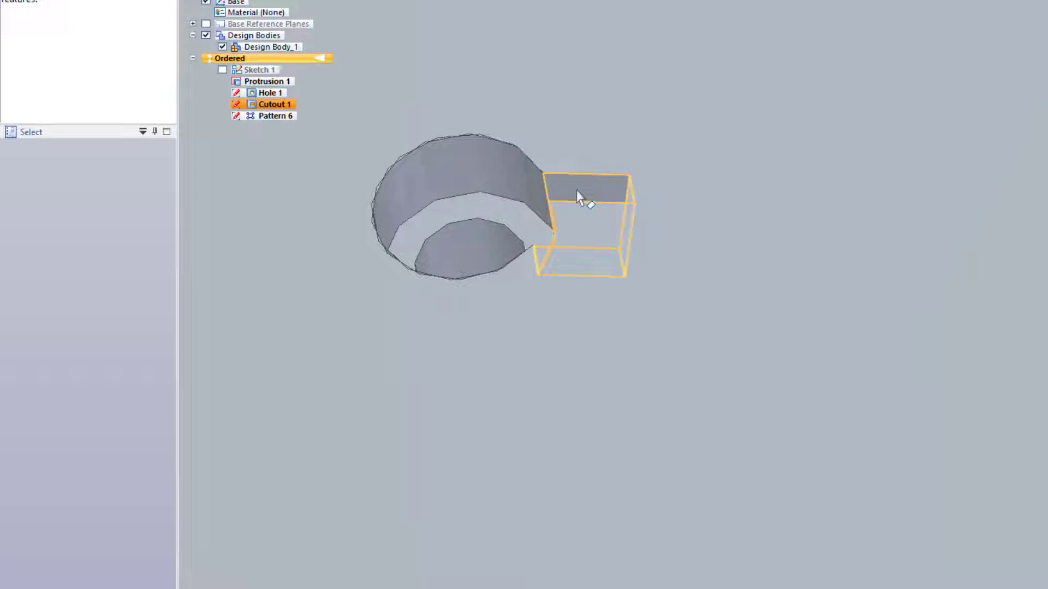
pyautogui.scroll(-5, 425, 153)
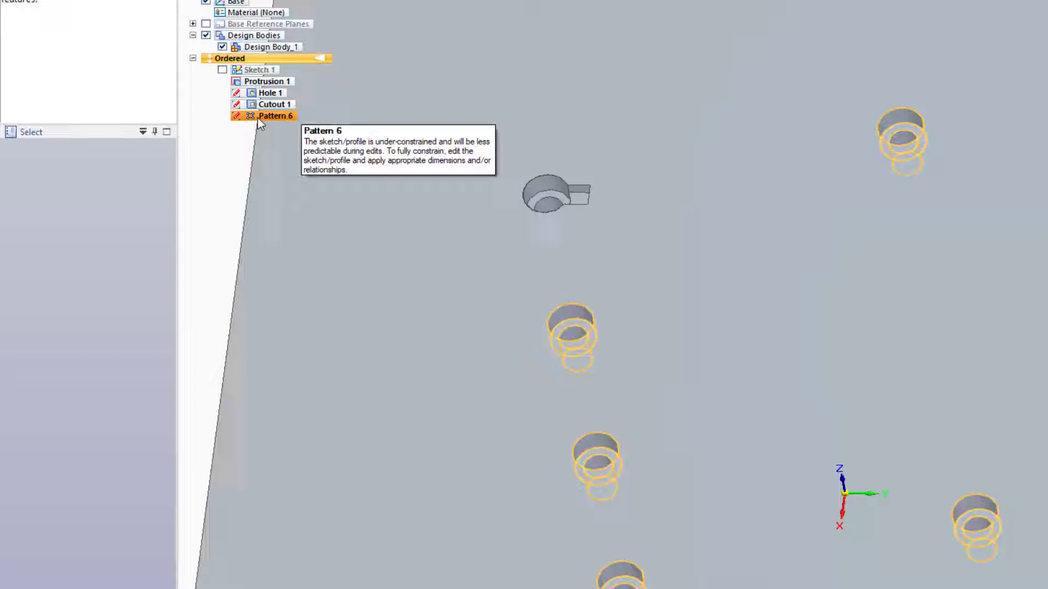
# Edit Pattern 6's definition and add Cutout 1 alongside Hole 1 as patterned features
pyautogui.click(257, 117)
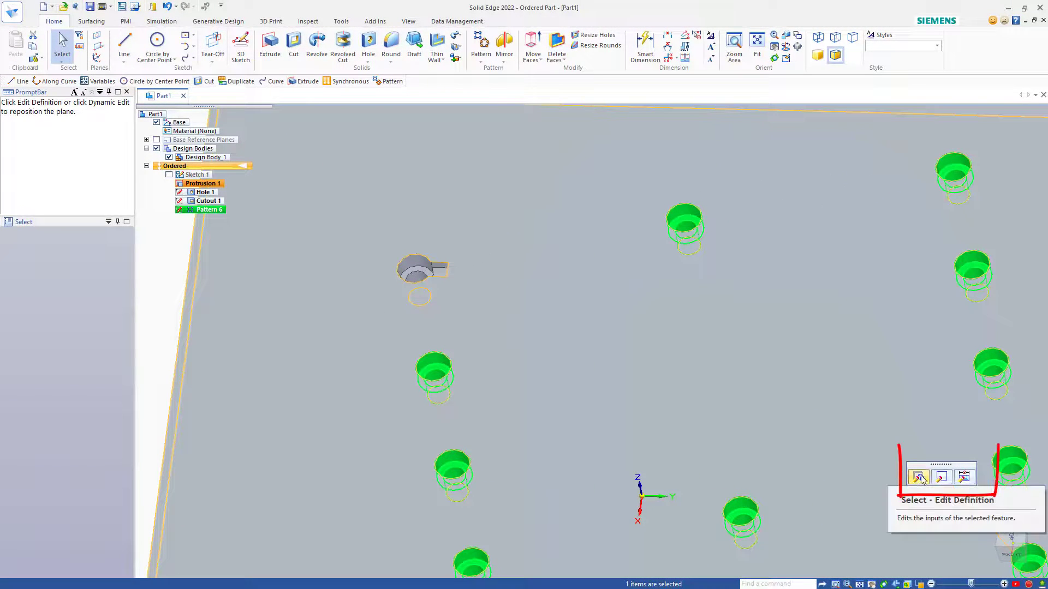
pyautogui.click(919, 477)
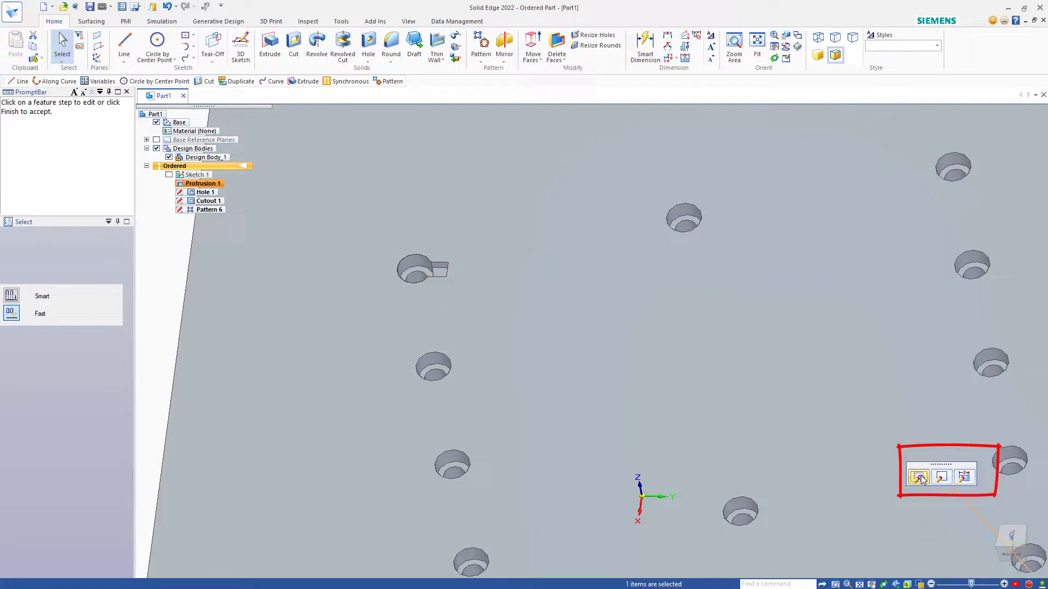
pyautogui.click(439, 277)
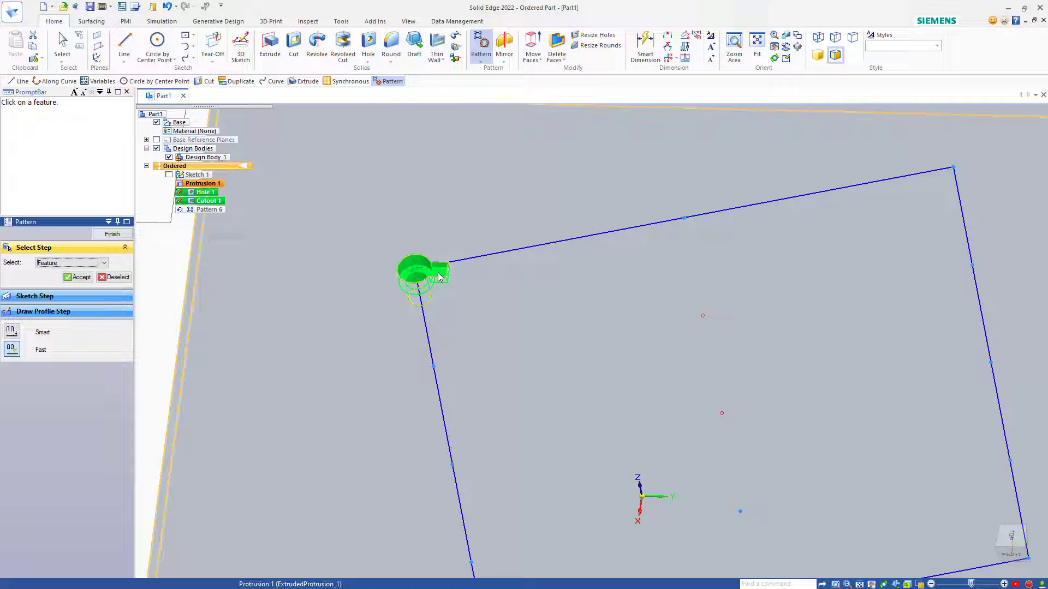
# Accept Hole 1 and Cutout 1, finish Pattern 6, then review its profile settings and cancel
pyautogui.click(76, 278)
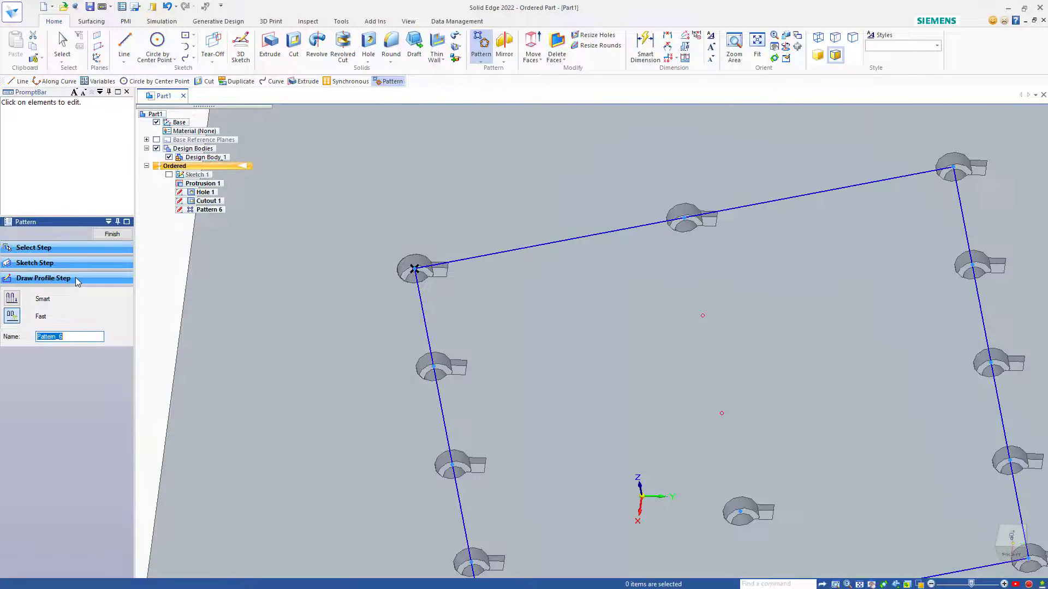
pyautogui.click(112, 234)
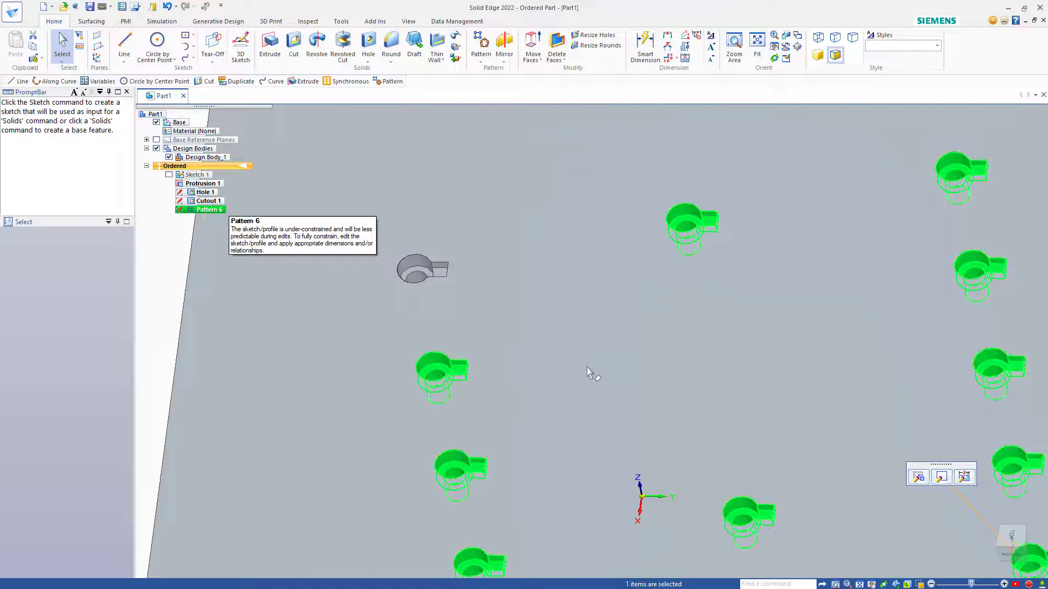
pyautogui.click(919, 477)
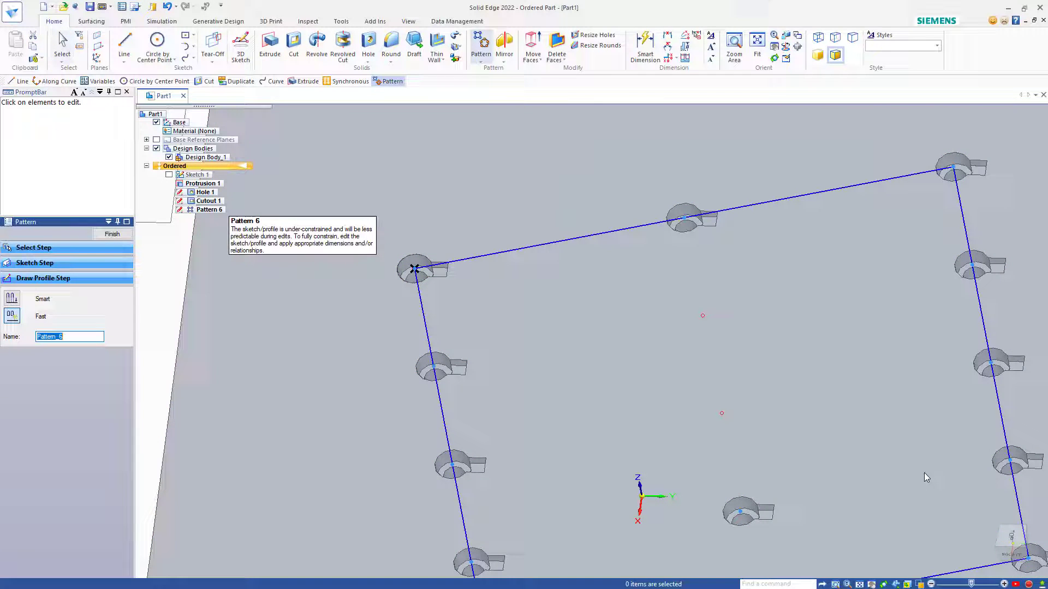
pyautogui.click(419, 293)
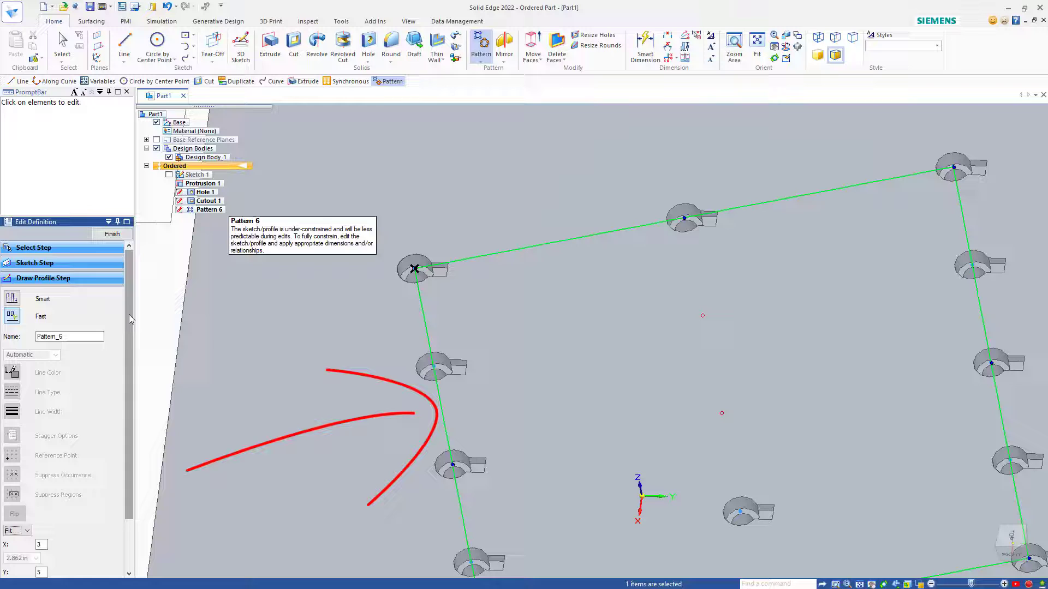
pyautogui.scroll(-3, 129, 314)
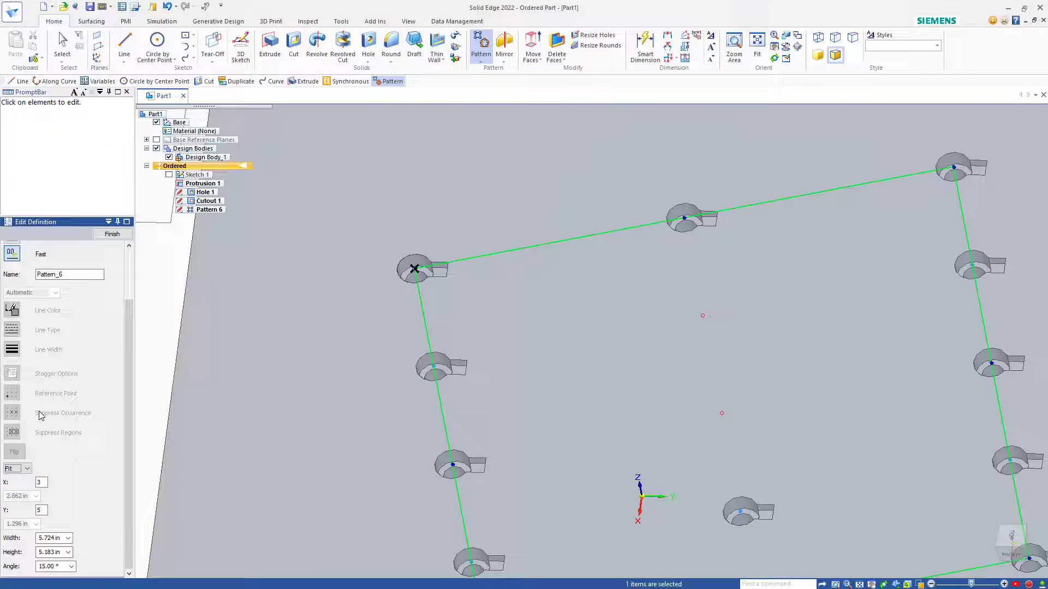
pyautogui.press('Escape')
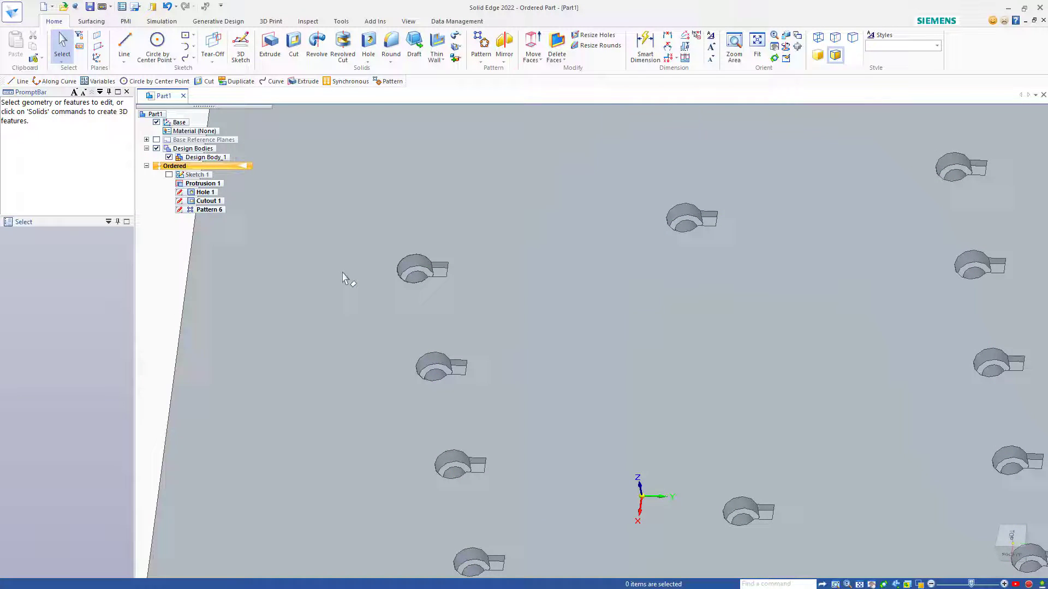
# Switch to bottom view with Ctrl+B and start a Curve sketch on the plate face
pyautogui.hotkey('ctrl', 'b')
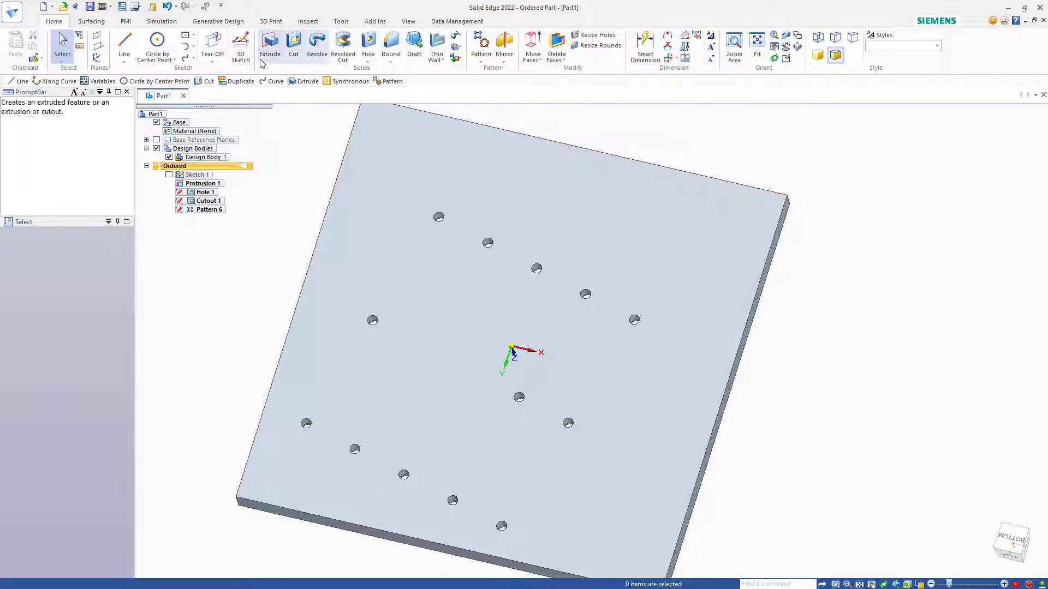
pyautogui.click(184, 59)
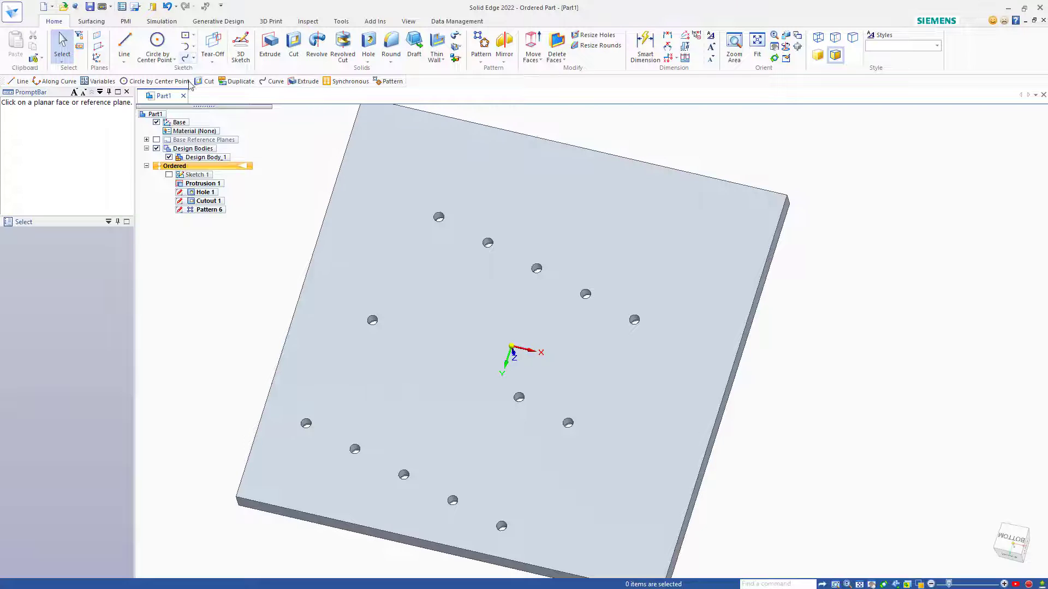
pyautogui.click(421, 239)
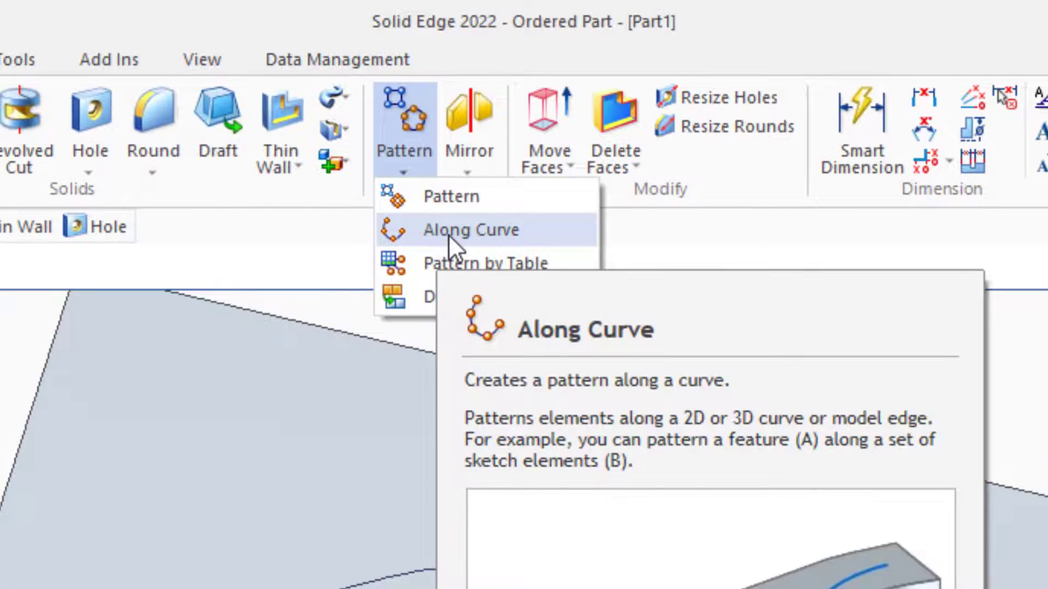
# Start an Along Curve pattern and accept Hole 1 as the feature to pattern
pyautogui.click(451, 234)
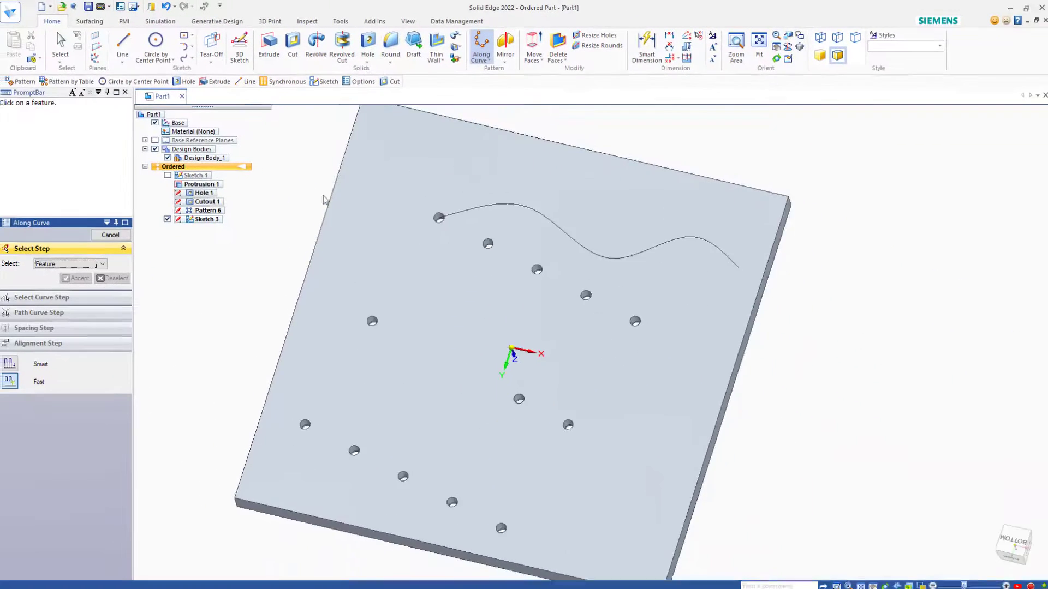
pyautogui.scroll(4, 330, 244)
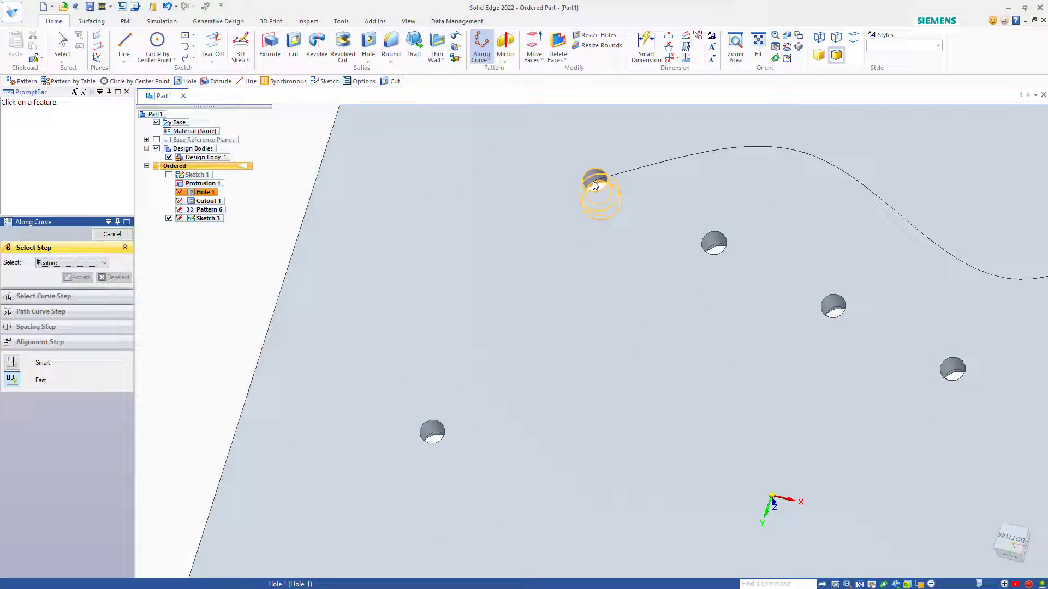
pyautogui.click(593, 181)
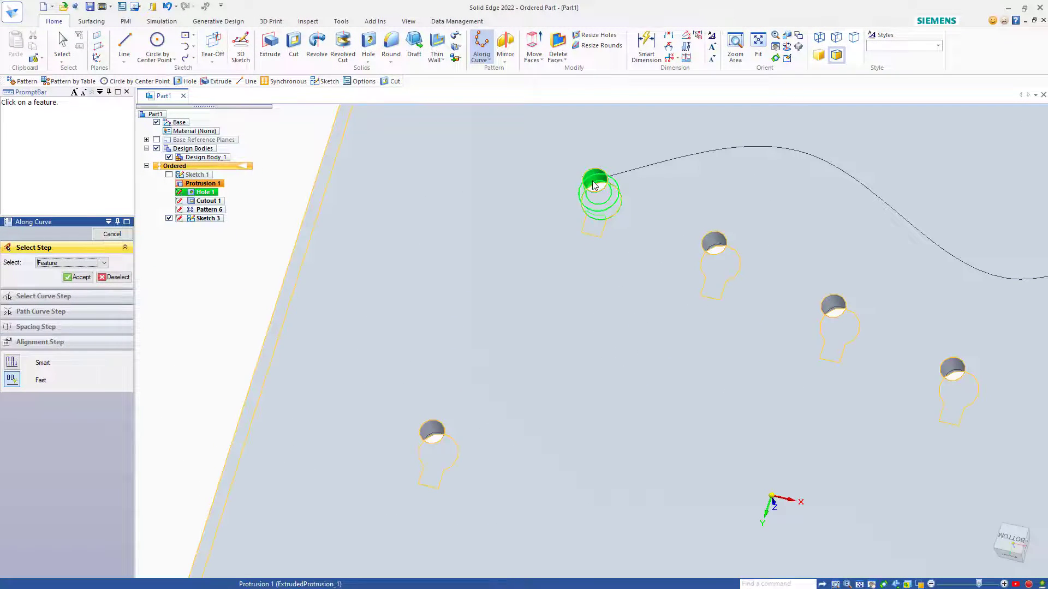
pyautogui.click(81, 277)
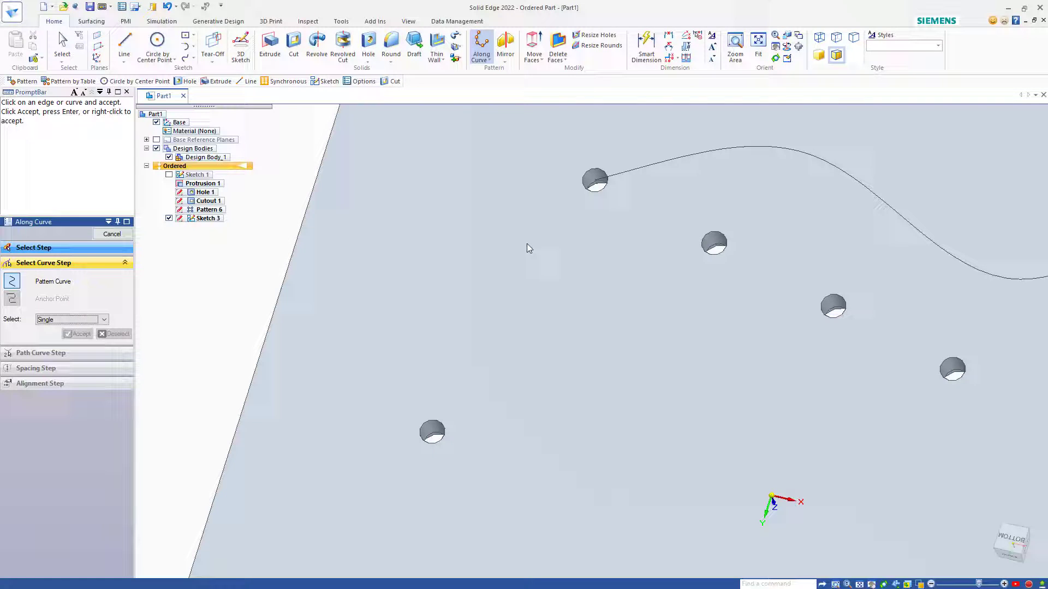
# Use the spline as the path, anchor at its end, keep Fill spacing, and finish the pattern
pyautogui.click(622, 173)
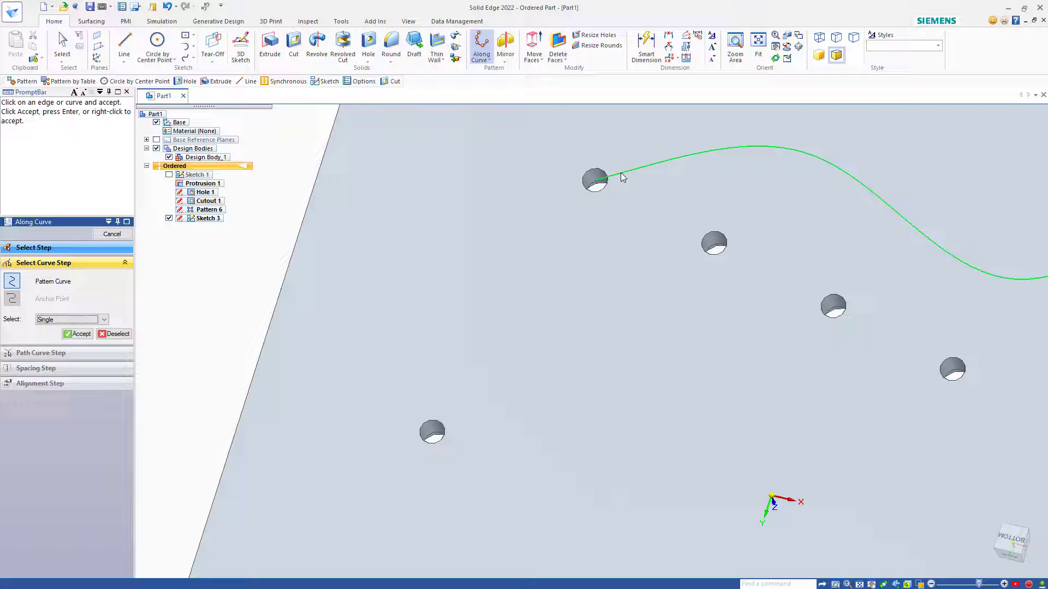
pyautogui.rightClick(621, 174)
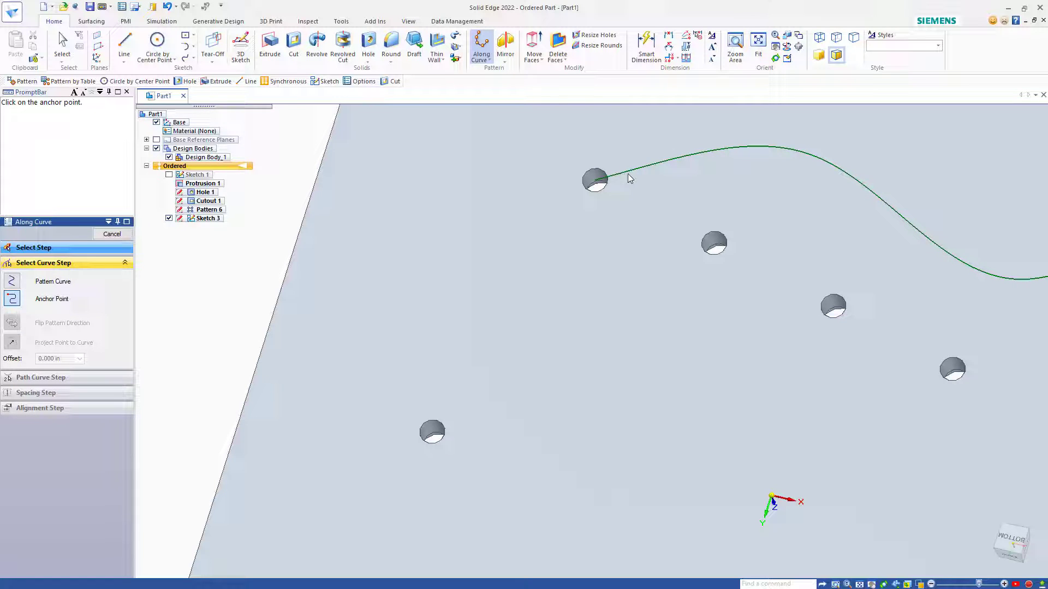
pyautogui.click(595, 182)
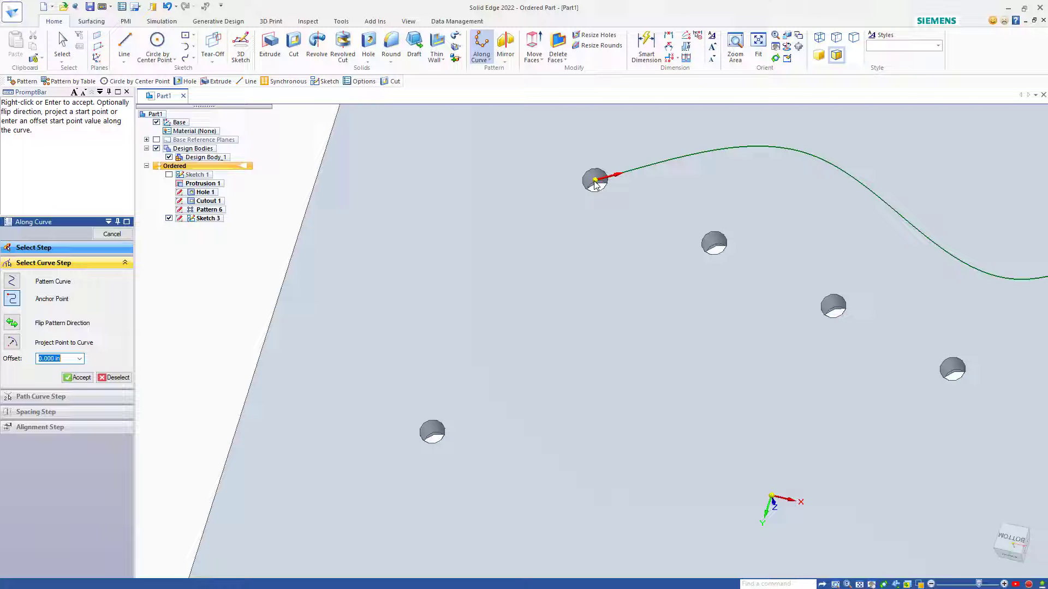
pyautogui.rightClick(595, 182)
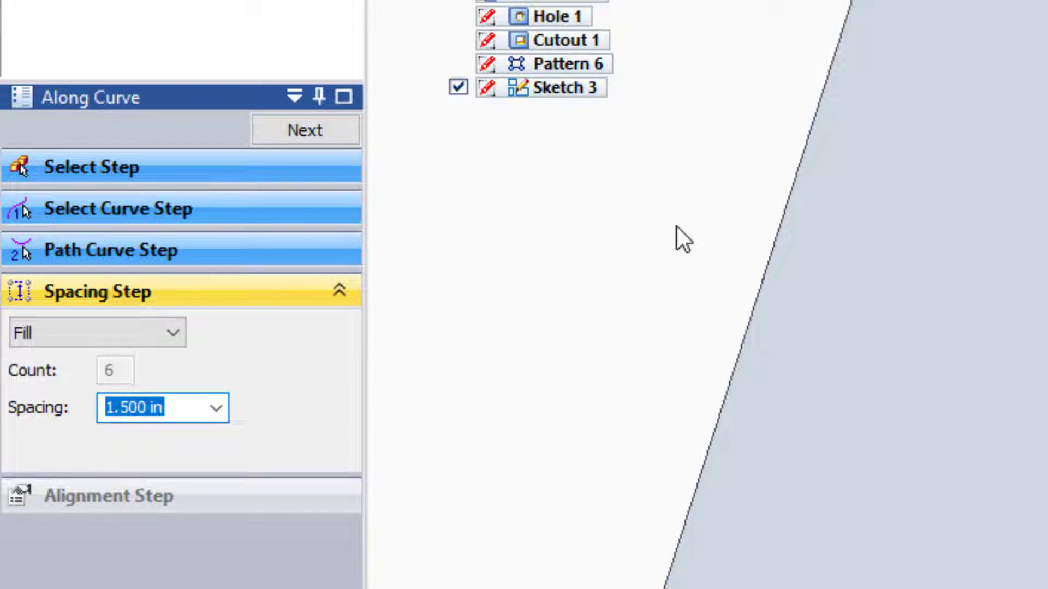
pyautogui.click(136, 331)
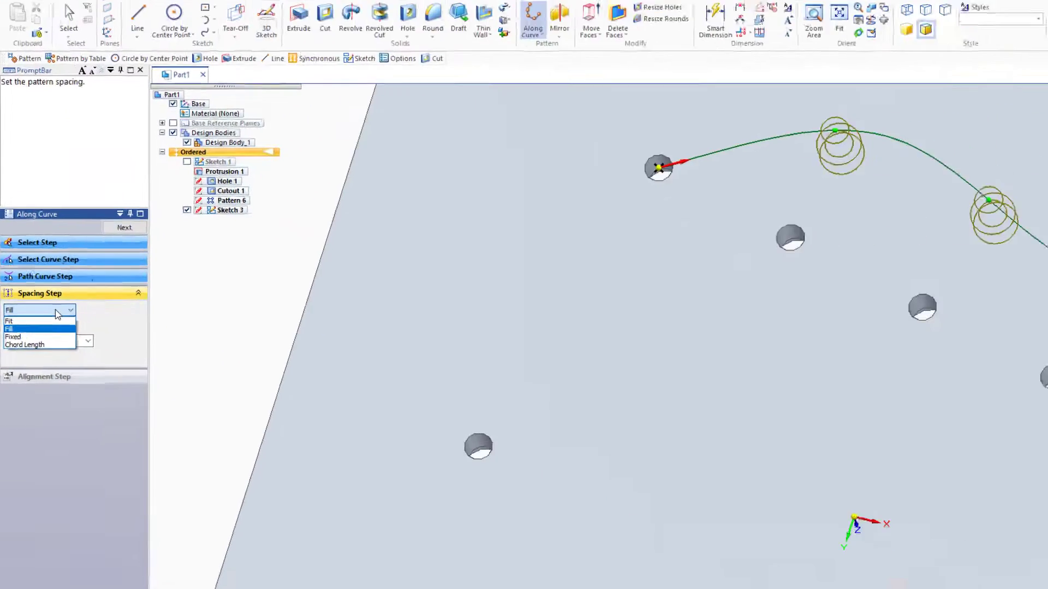
pyautogui.click(52, 312)
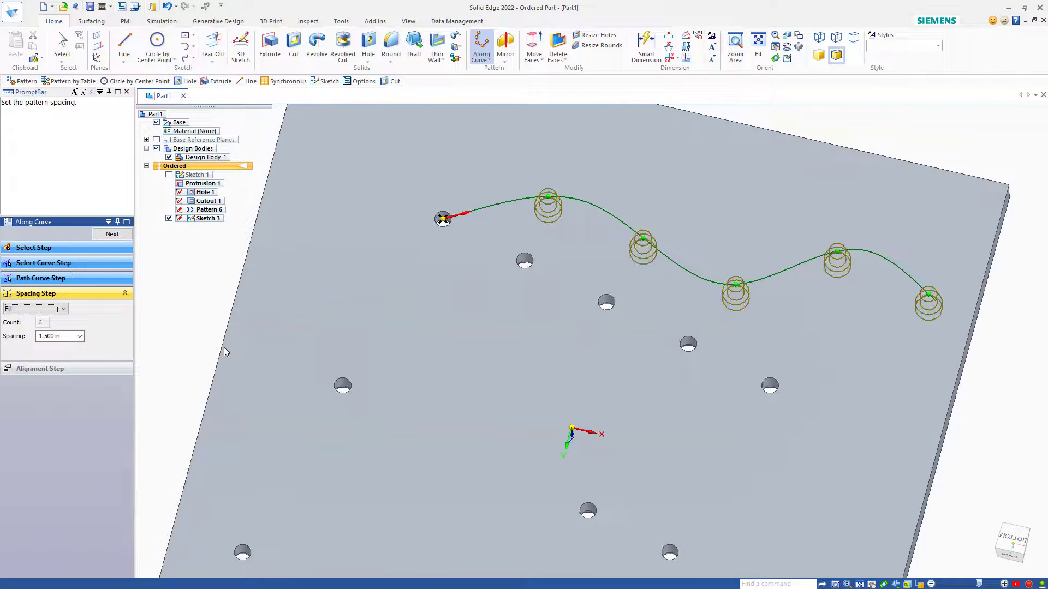
pyautogui.click(112, 234)
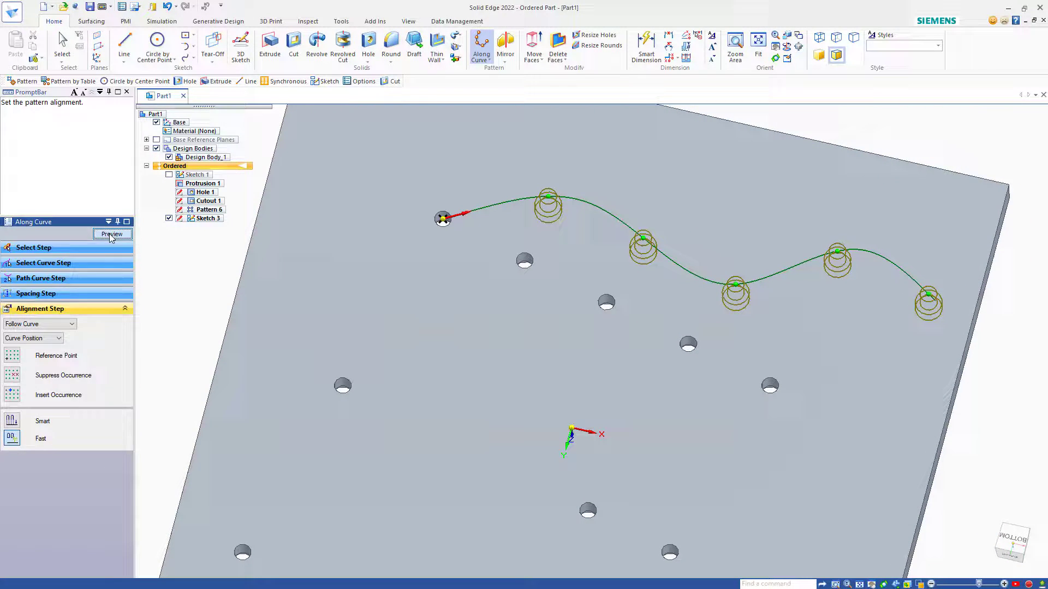
pyautogui.click(111, 233)
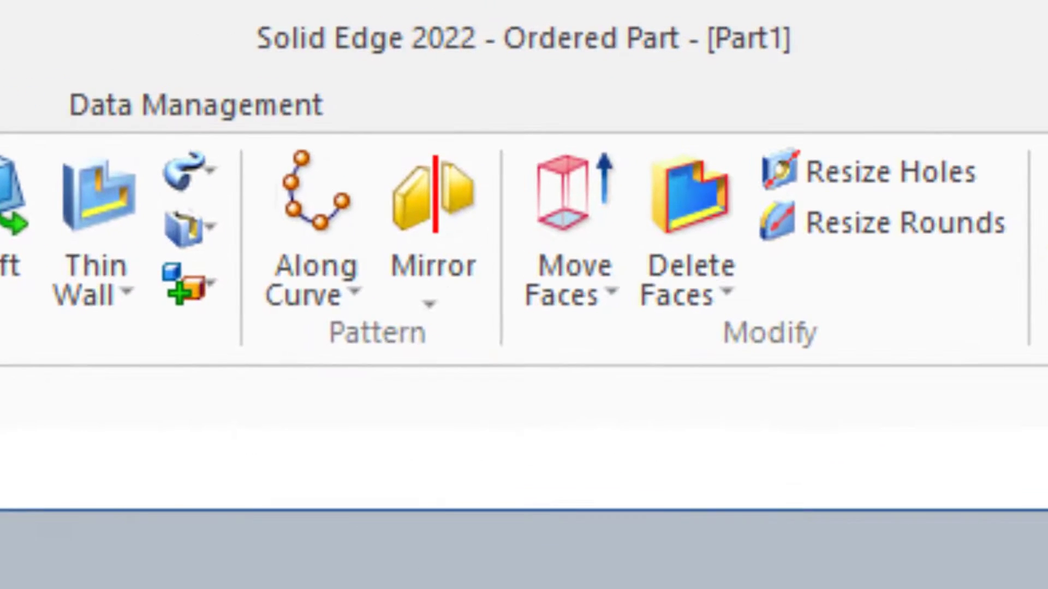
# Start a Pattern by Table of Hole 1 and Cutout 1, oriented to the Base coordinate system
pyautogui.click(489, 60)
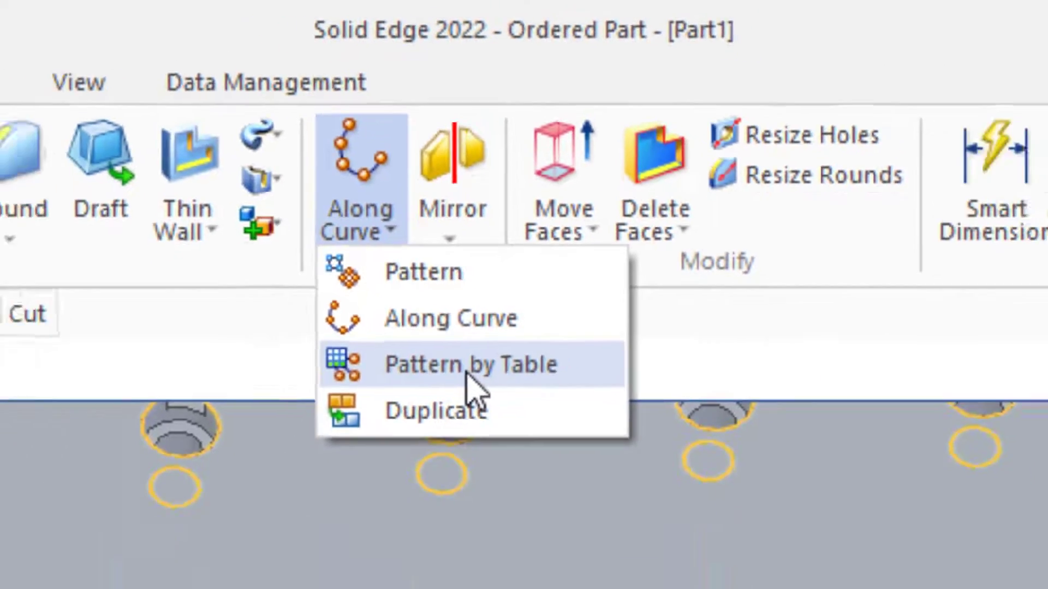
pyautogui.click(453, 473)
pyautogui.scroll(5, 467, 377)
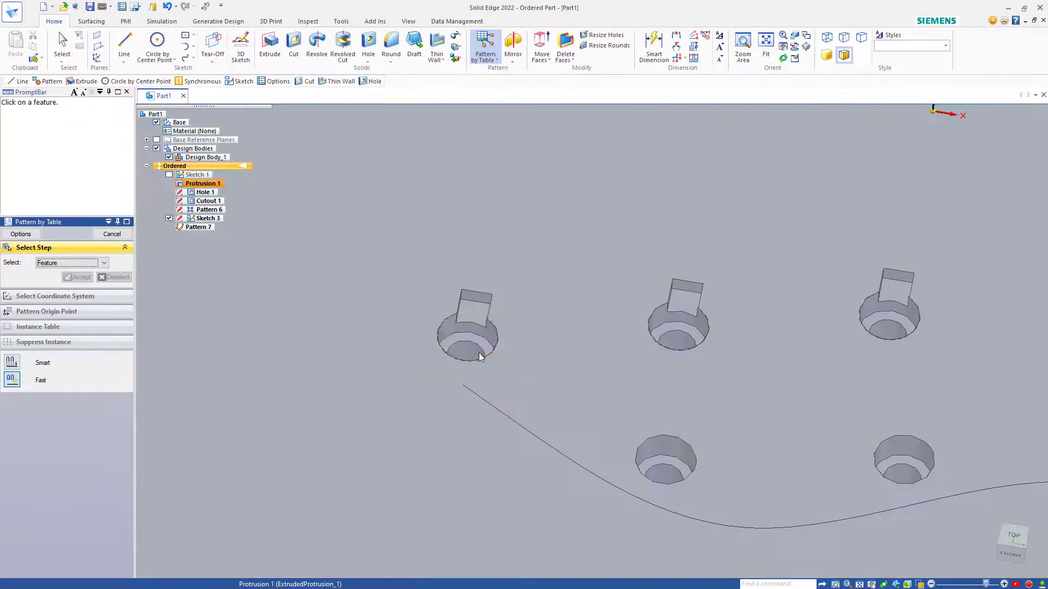
pyautogui.click(470, 328)
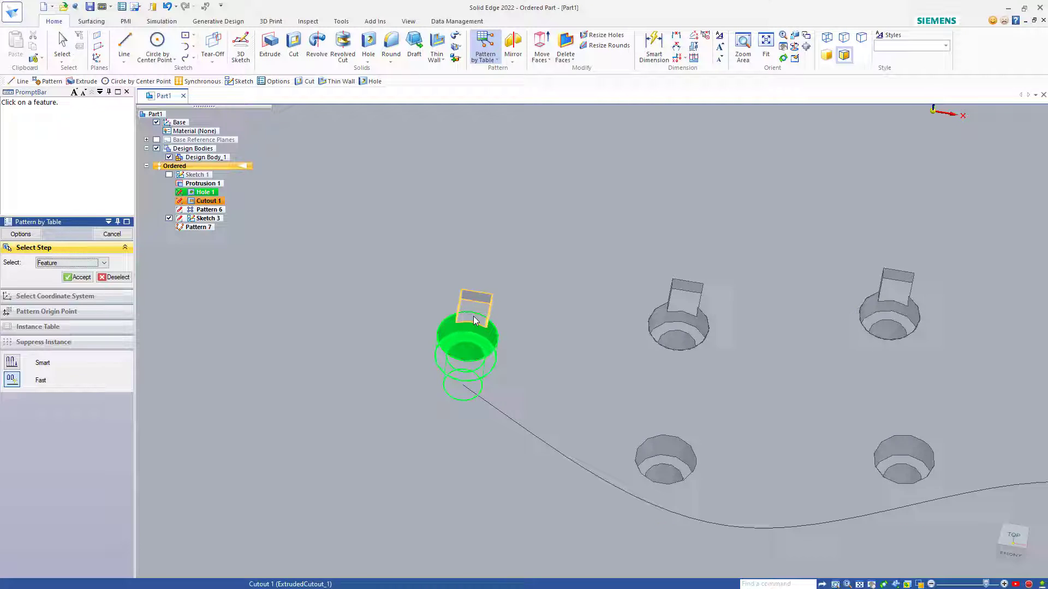
pyautogui.click(79, 278)
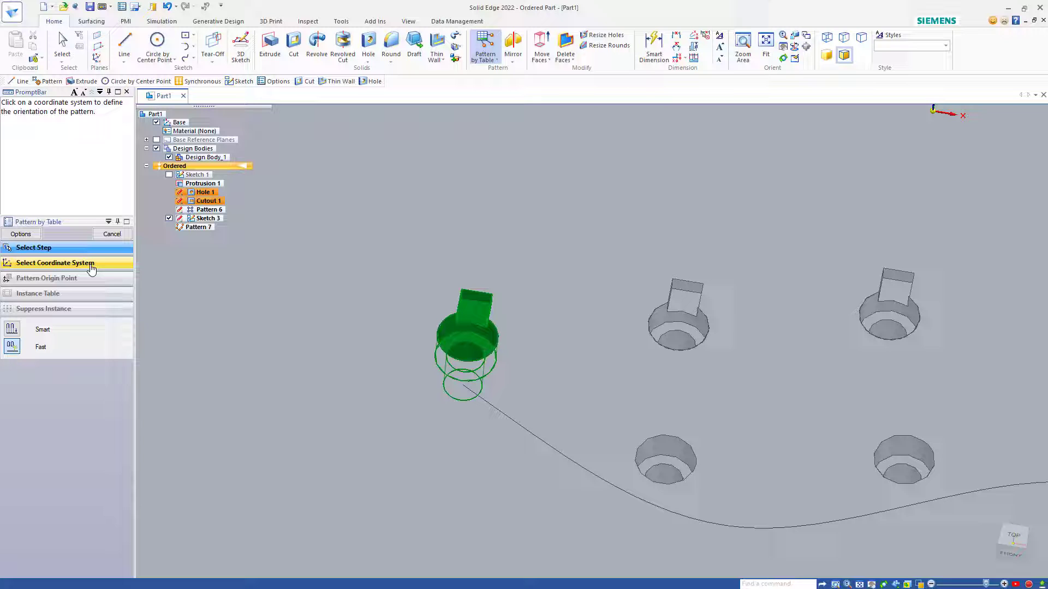
pyautogui.click(931, 114)
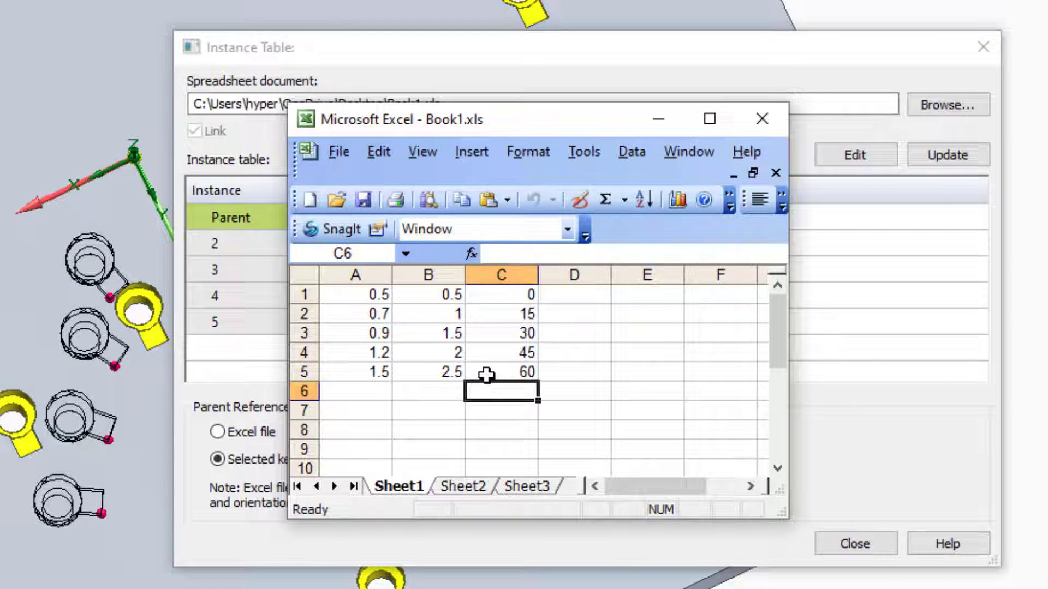
# Load the Book1.xls values (X 0.7–1.5 in, Y 1–2.5 in, 15°–60°) into the instance table, keeping the same file linked
pyautogui.scroll(-2, 463, 374)
pyautogui.click(369, 199)
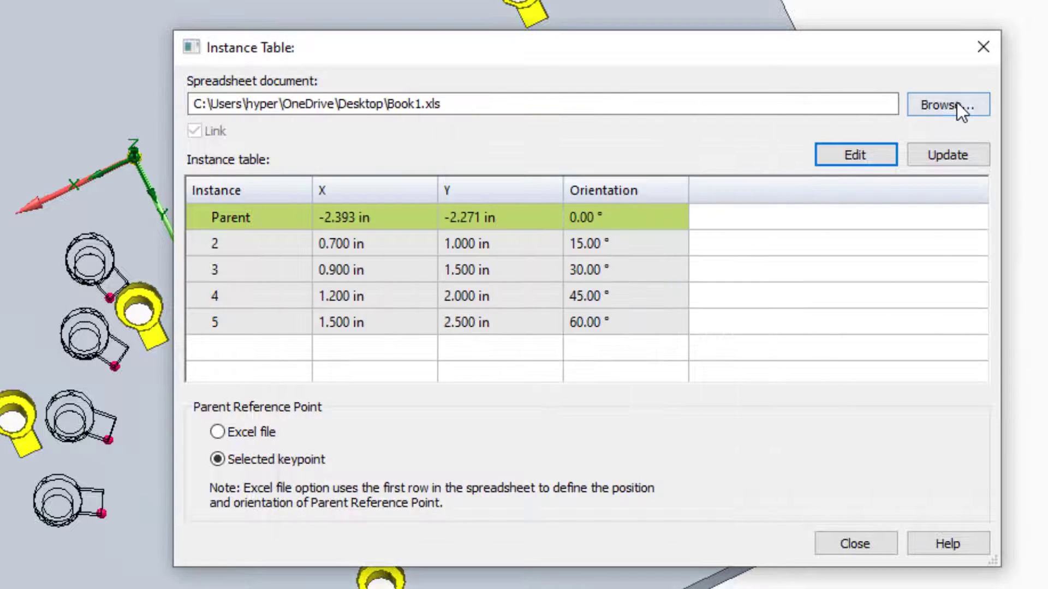
pyautogui.click(948, 104)
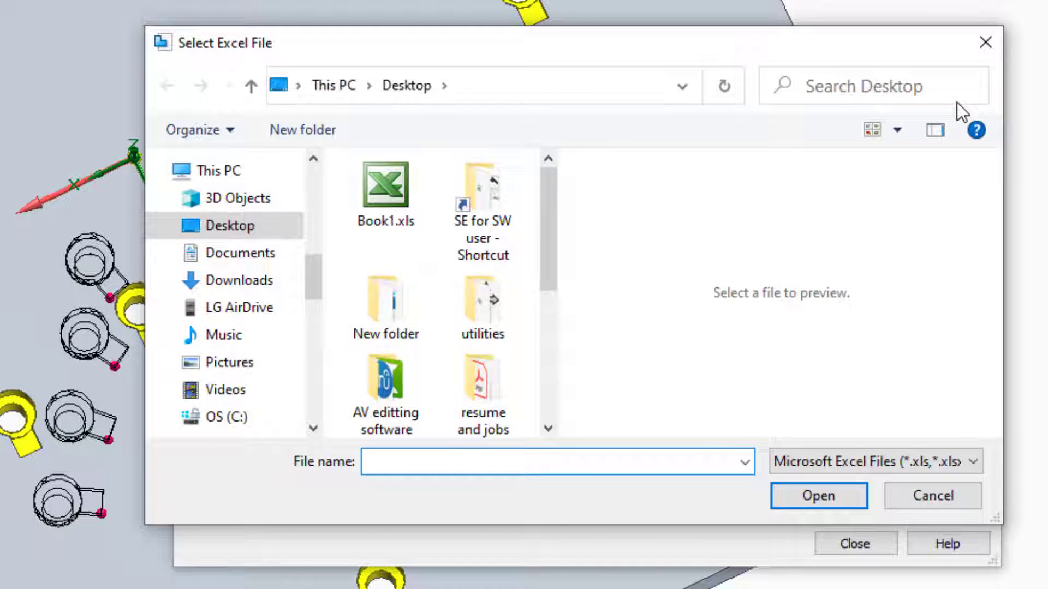
pyautogui.press('Escape')
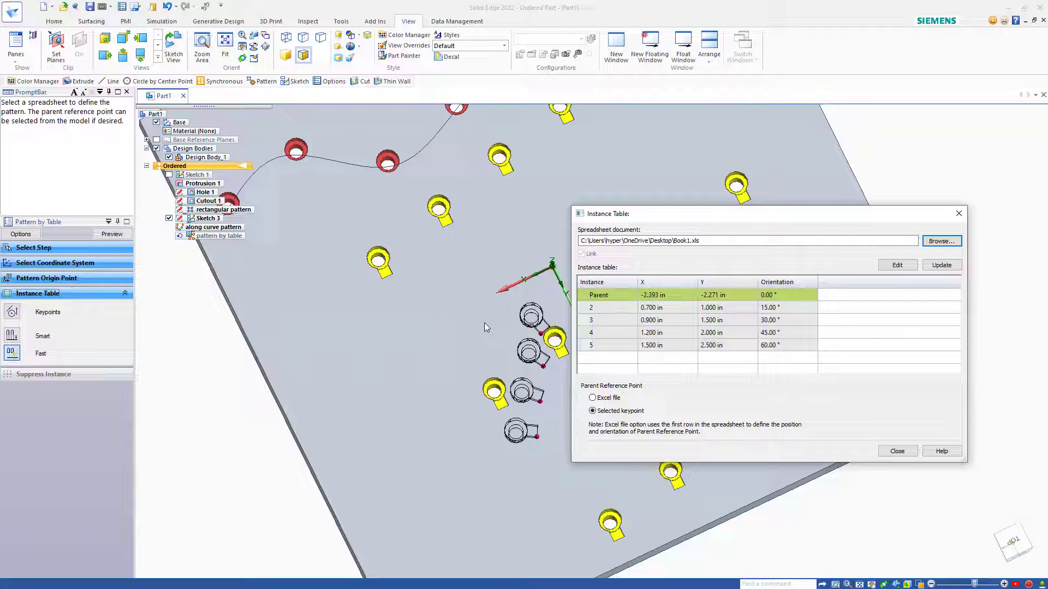
# Close the Instance Table to preview the four table-driven hole-and-notch copies on the plate
pyautogui.moveTo(483, 322); pyautogui.dragTo(482, 325, button='middle')
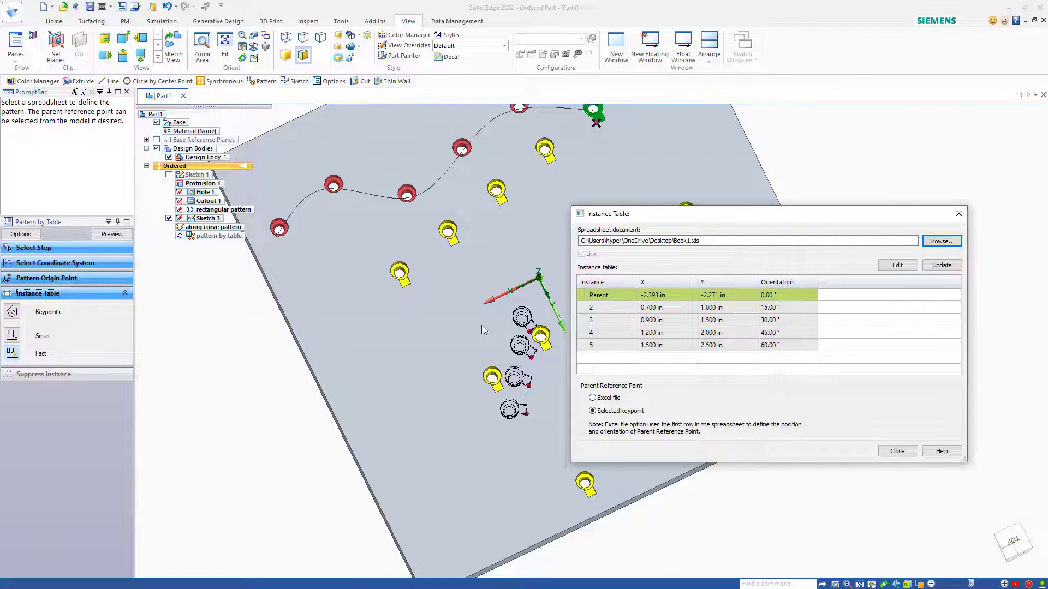
pyautogui.click(895, 451)
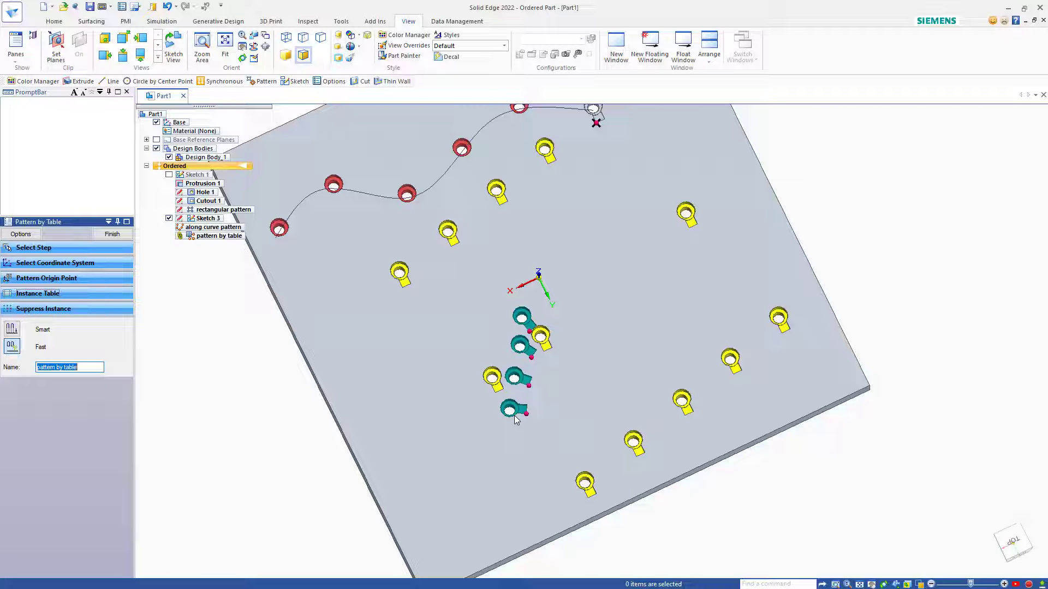
pyautogui.click(485, 59)
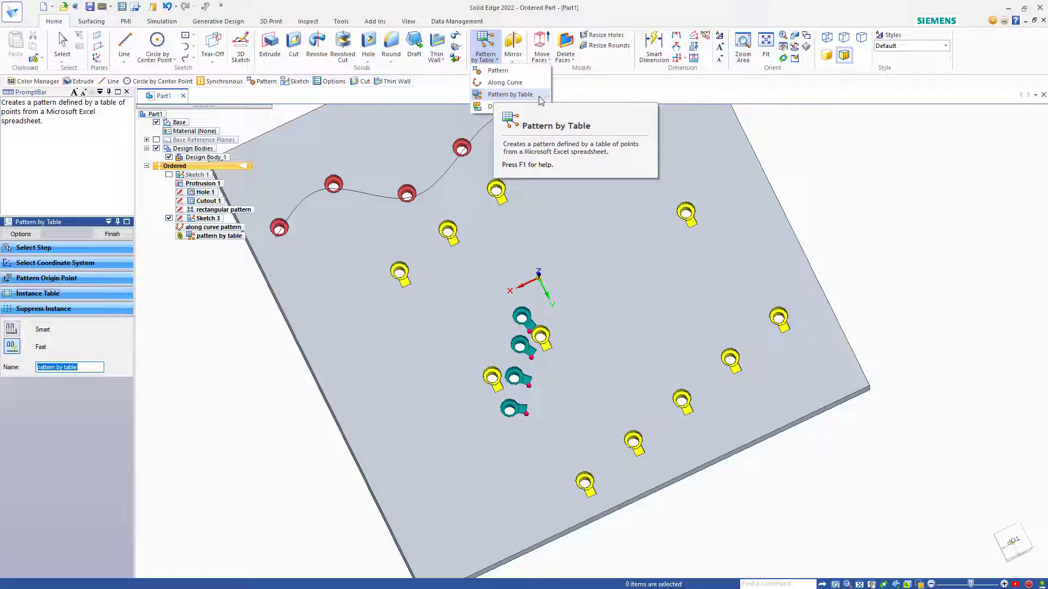
pyautogui.click(548, 205)
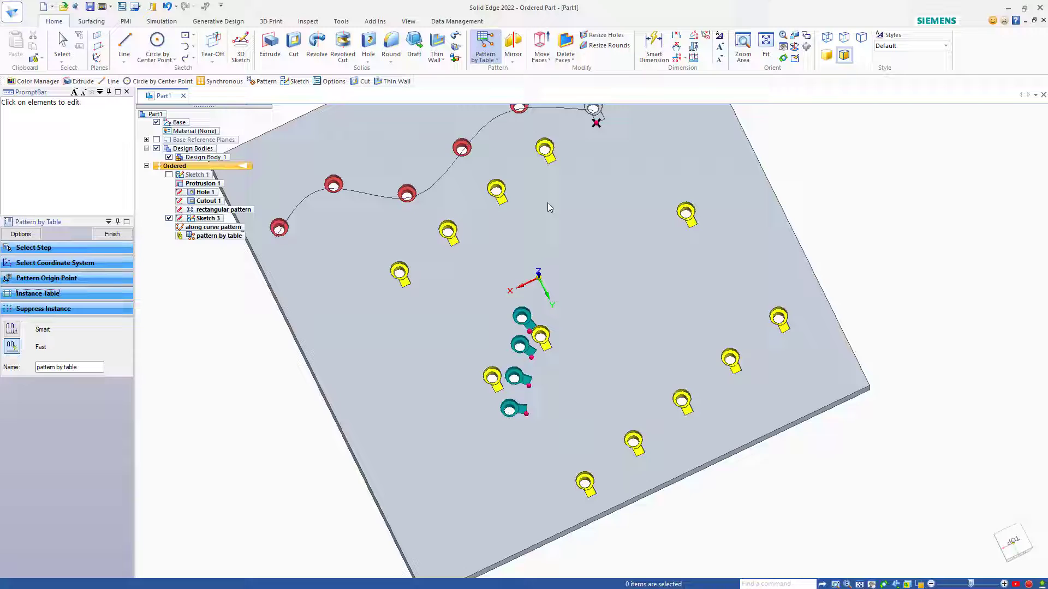